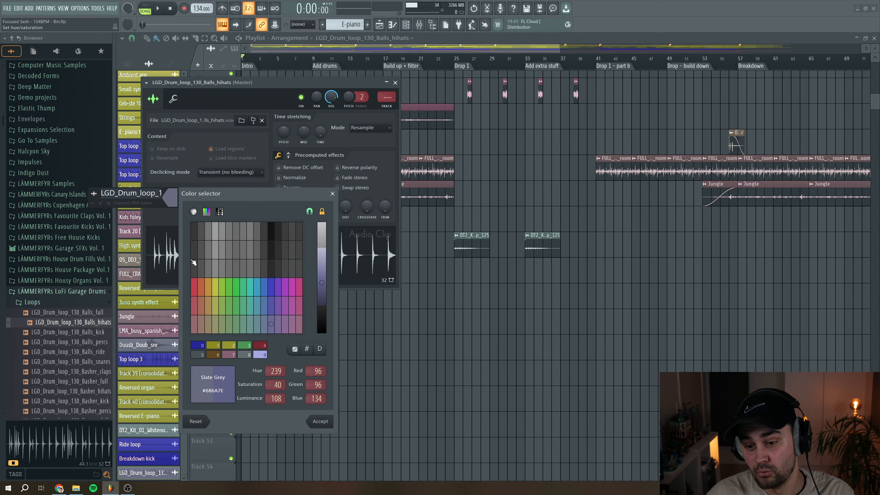
Step: Name the Balls_hihats loop's channel Drum and colour it orange
click(208, 287)
key(Return)
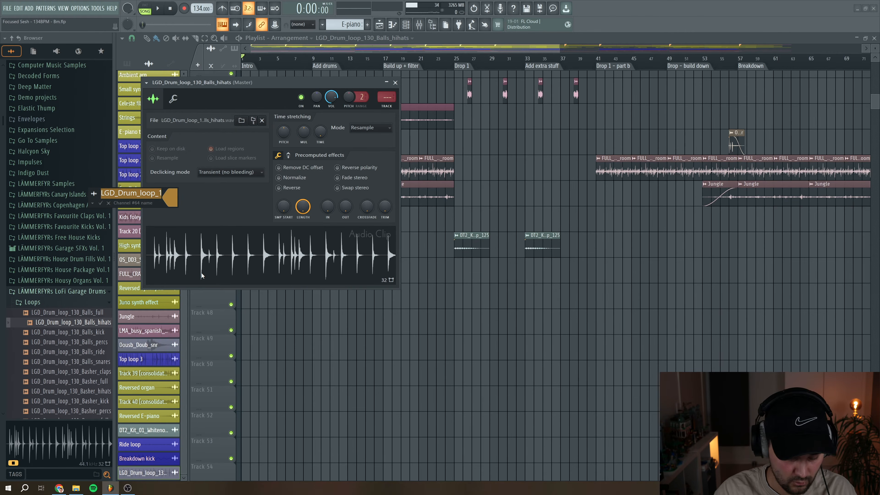
text(Drum)
key(Return)
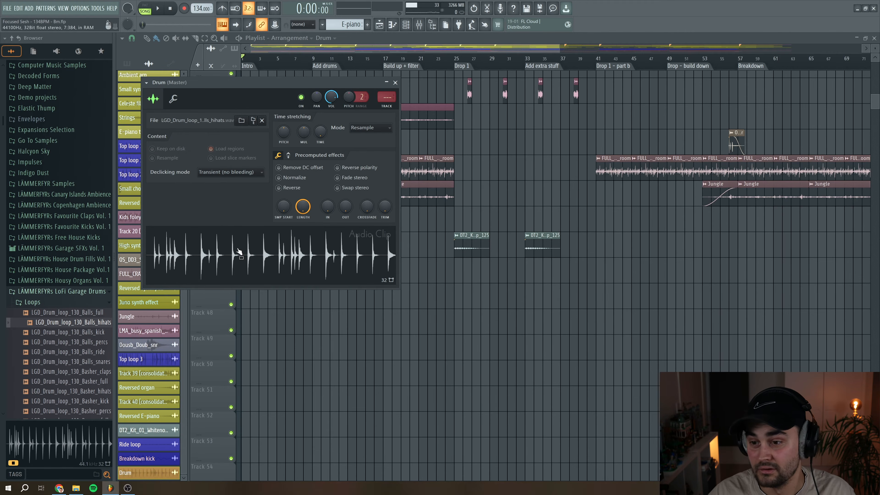
Step: Route the Drum channel to mixer track 33
double_click(394, 107)
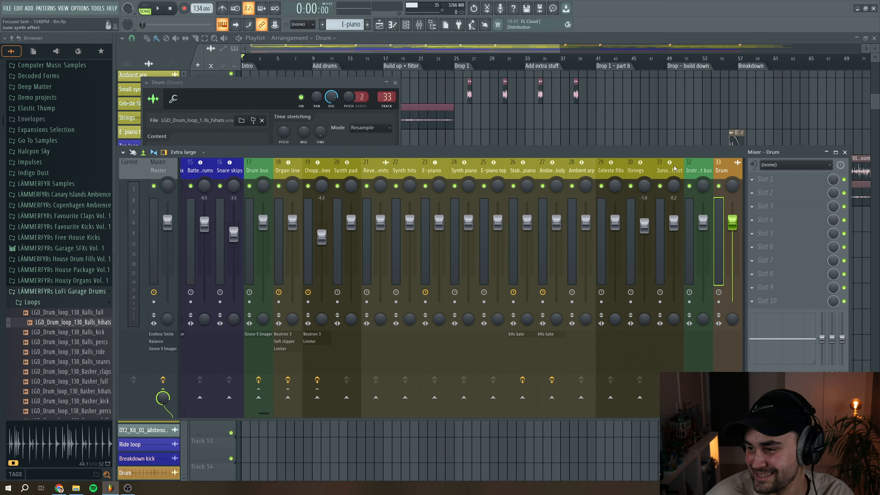
right_click(722, 167)
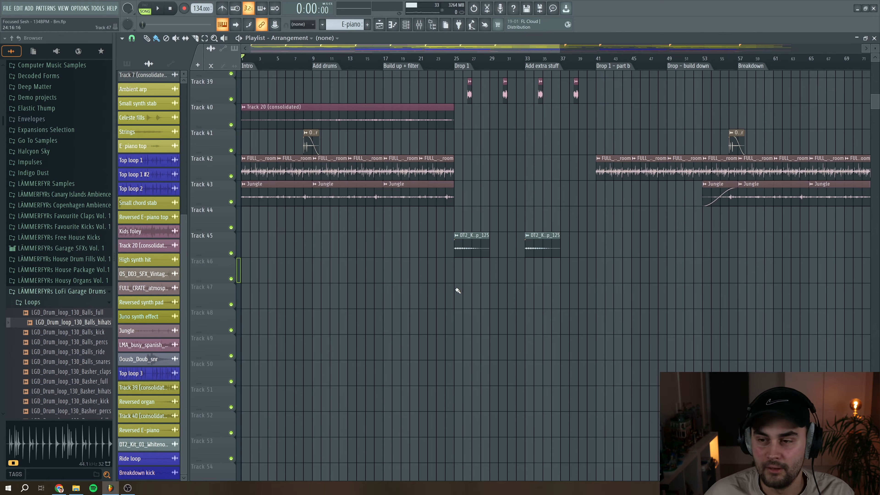
Step: Add an instrument track with the Arturia Stage-73 V2 plugin to the playlist and close its plugin window
scroll(457, 288, up, 8)
scroll(457, 291, up, 12)
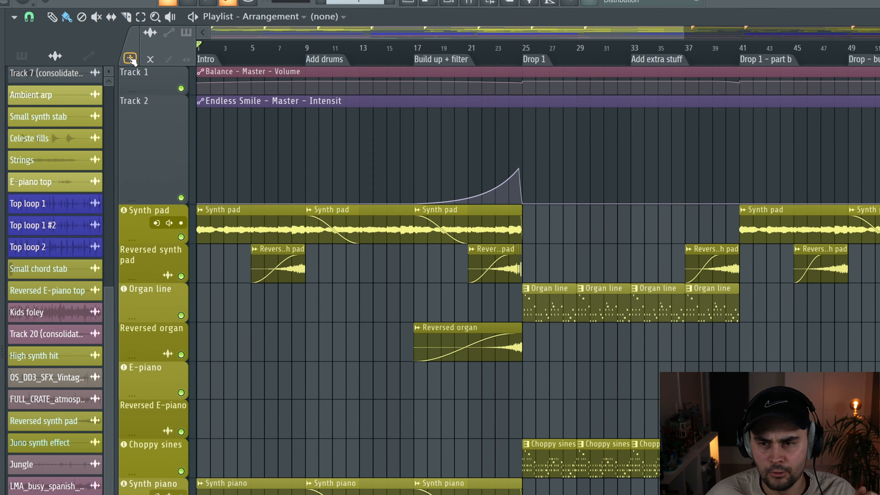
click(131, 58)
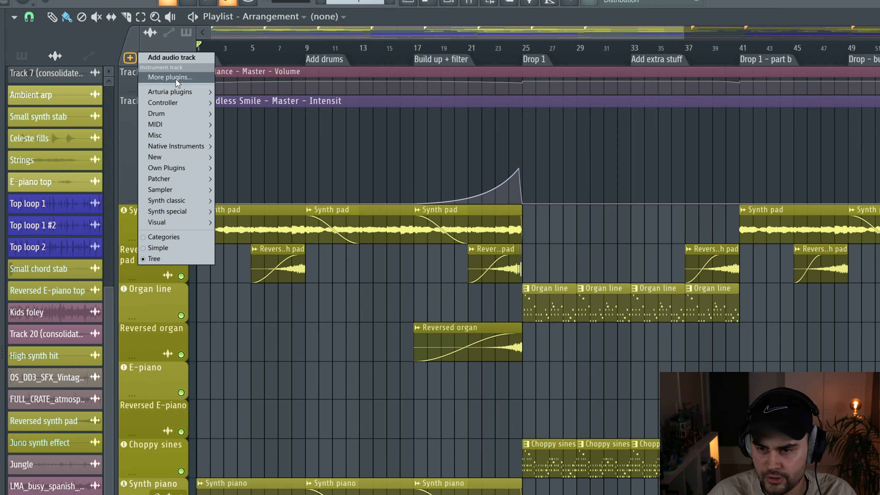
mouse_move(178, 127)
mouse_move(179, 91)
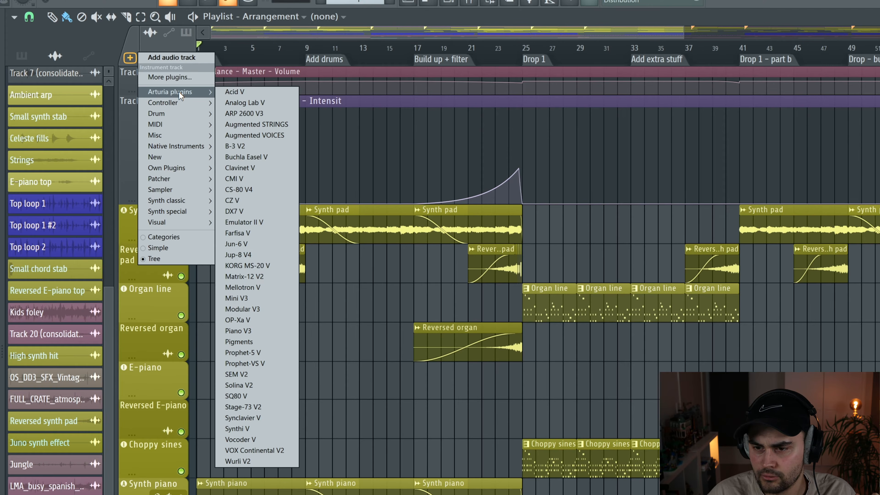
click(260, 407)
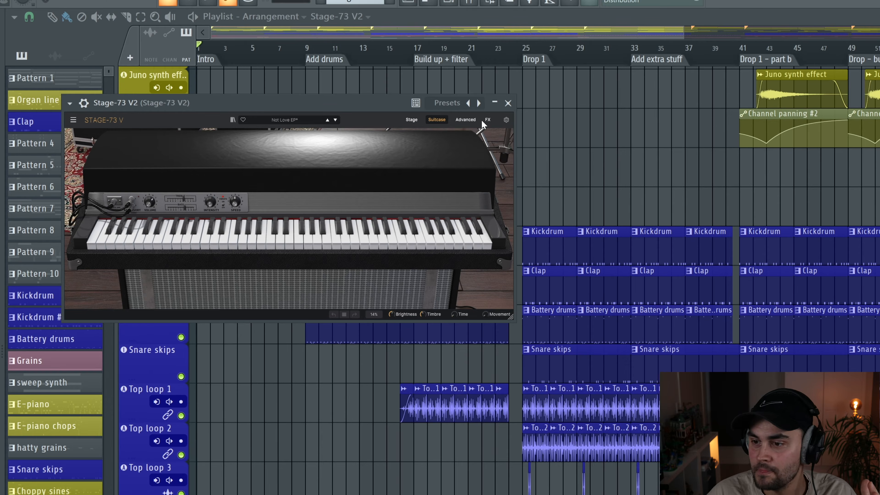
click(508, 103)
Step: Enter E-piano 2 as the new name of the Stage-73 V2 playlist track
scroll(264, 298, down, 6)
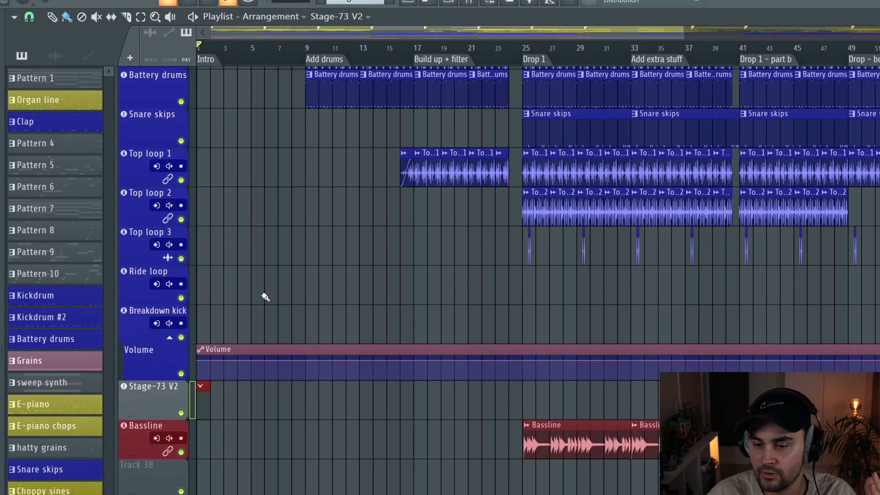
scroll(265, 297, down, 2)
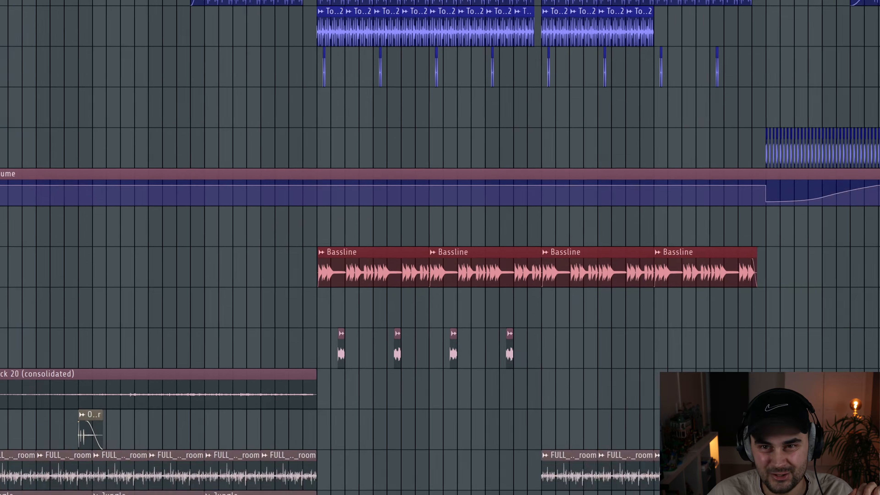
click(469, 2)
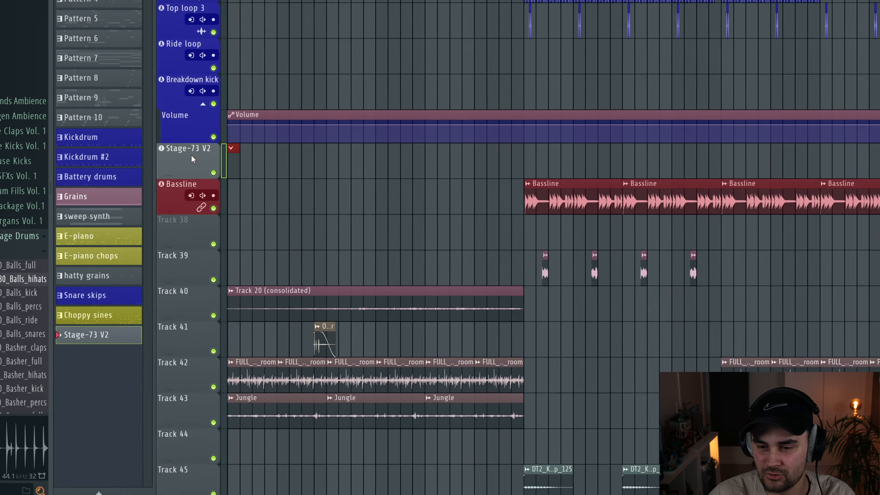
right_click(215, 233)
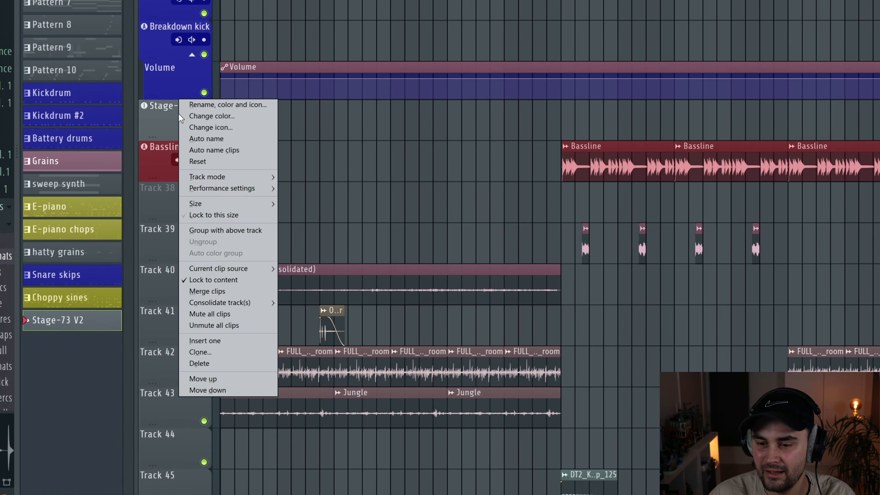
click(204, 105)
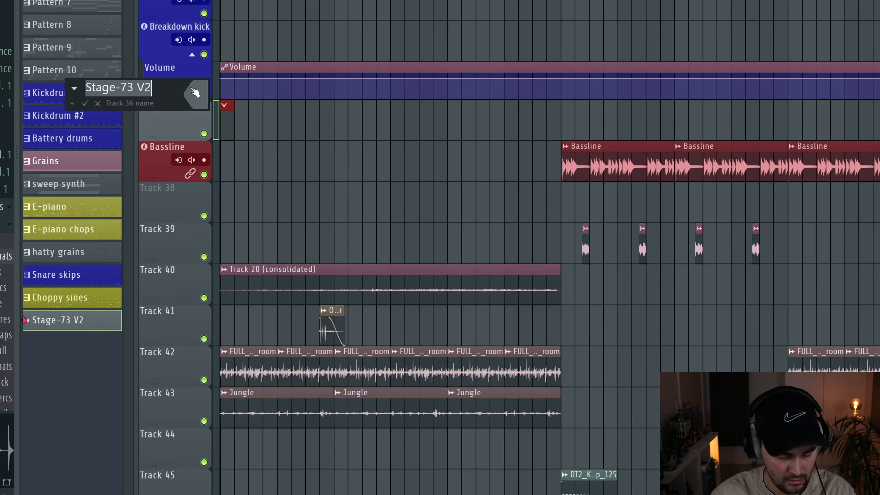
text(E-pianop)
key(BackSpace)
text(2)
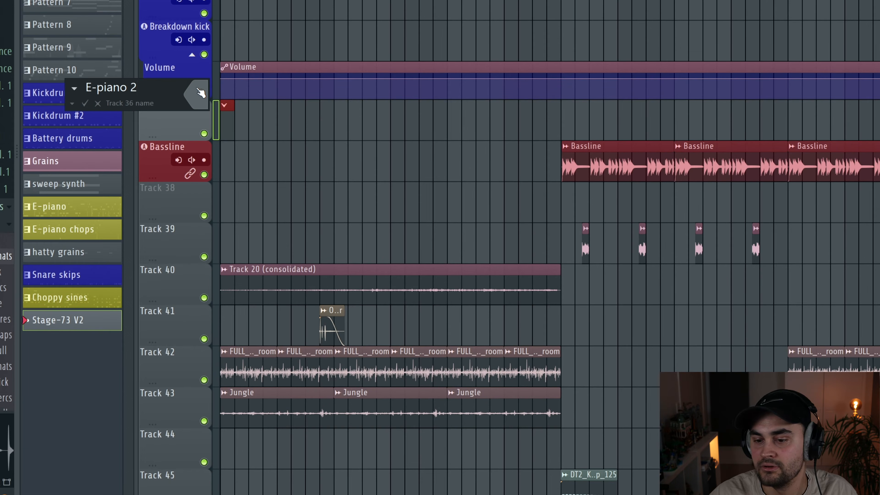
Step: Colour the E-piano 2 track yellow and give it a piano keyboard icon
click(200, 99)
click(269, 239)
key(Return)
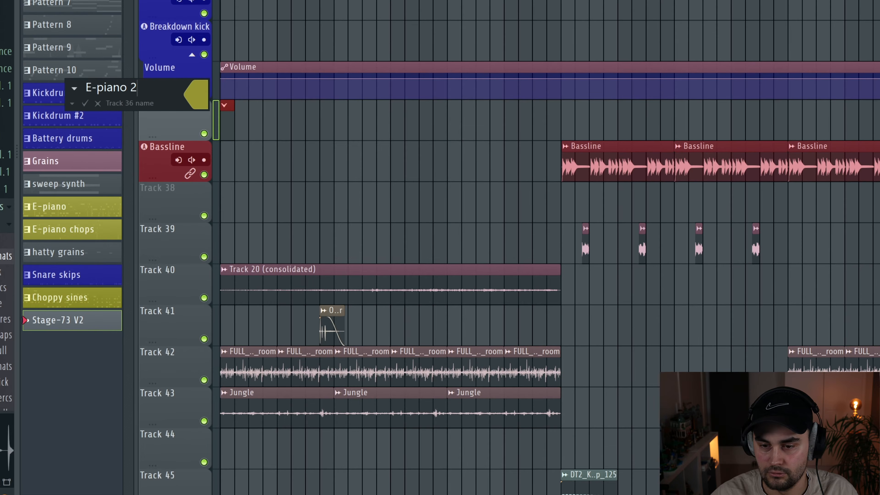
click(73, 88)
click(110, 121)
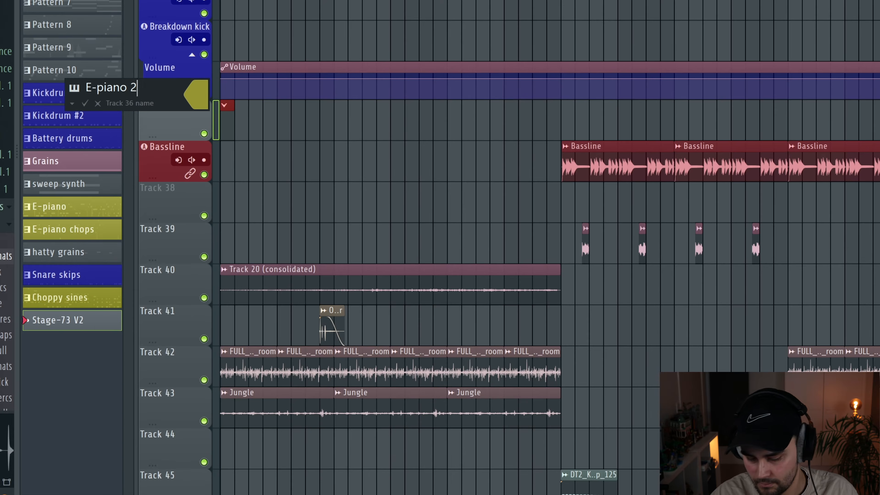
key(Return)
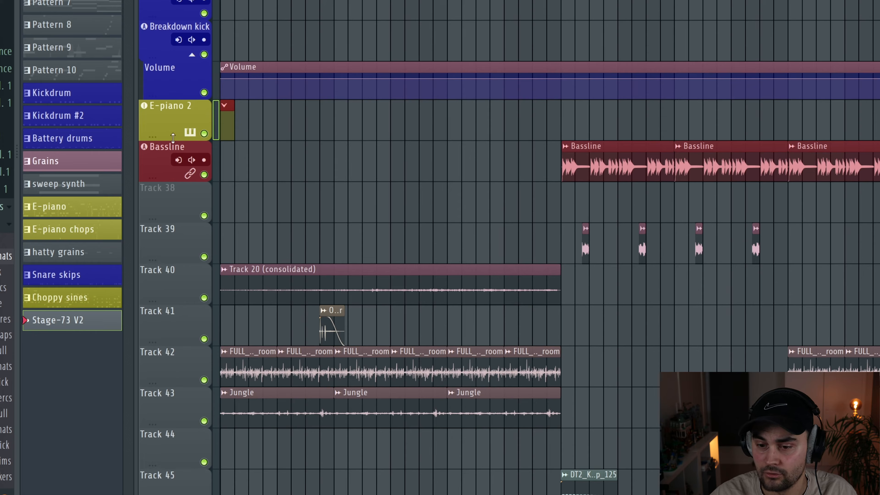
key(F9)
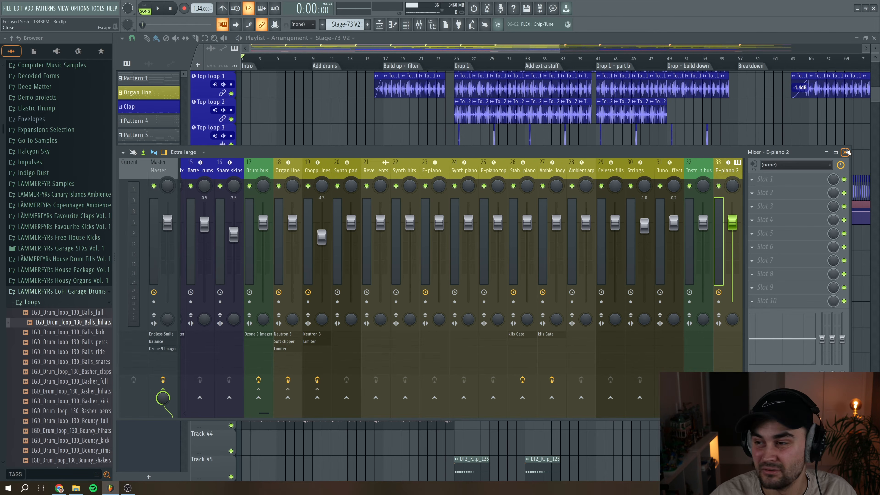
click(846, 152)
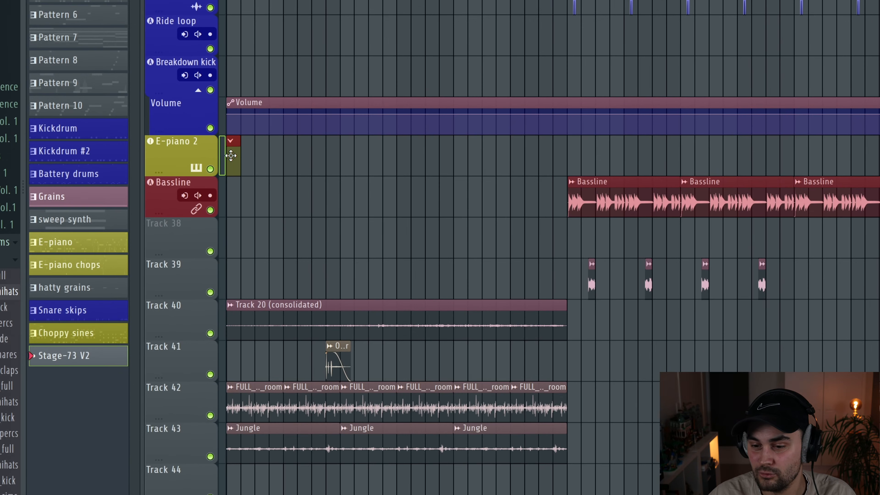
Step: Auto name the clips on the E-piano 2 track so its pattern takes the track's name and colour
click(258, 162)
right_click(262, 161)
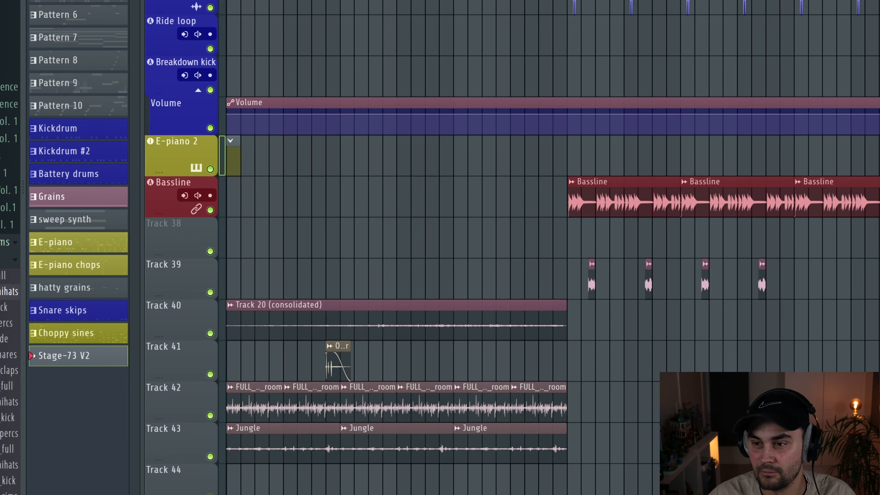
right_click(172, 150)
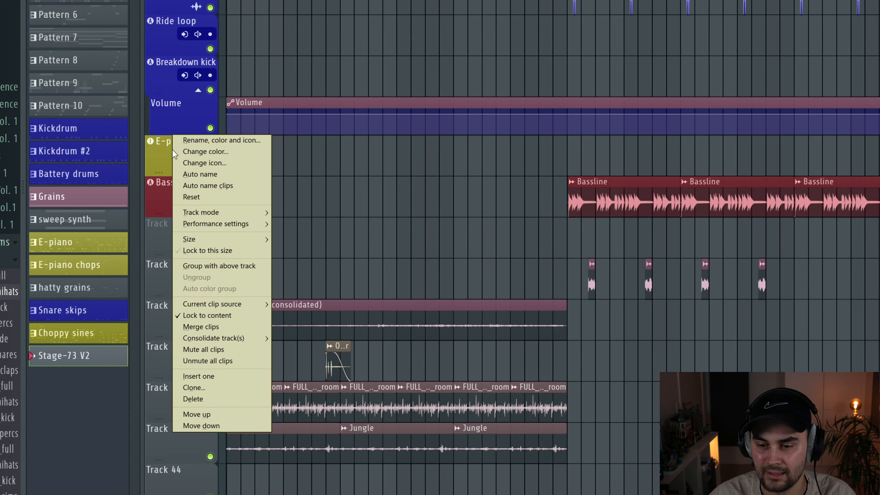
click(217, 186)
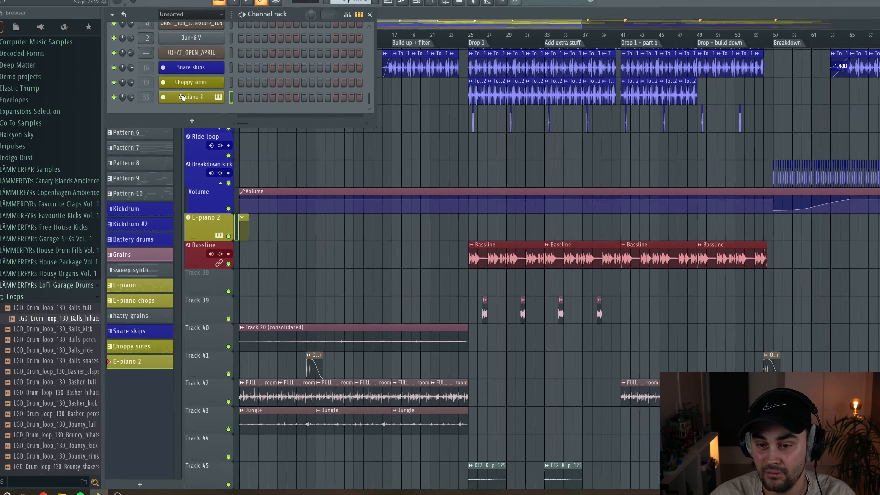
Step: Open the E-piano 2 channel in the piano roll, audition some keys and close the editor
right_click(163, 21)
click(233, 17)
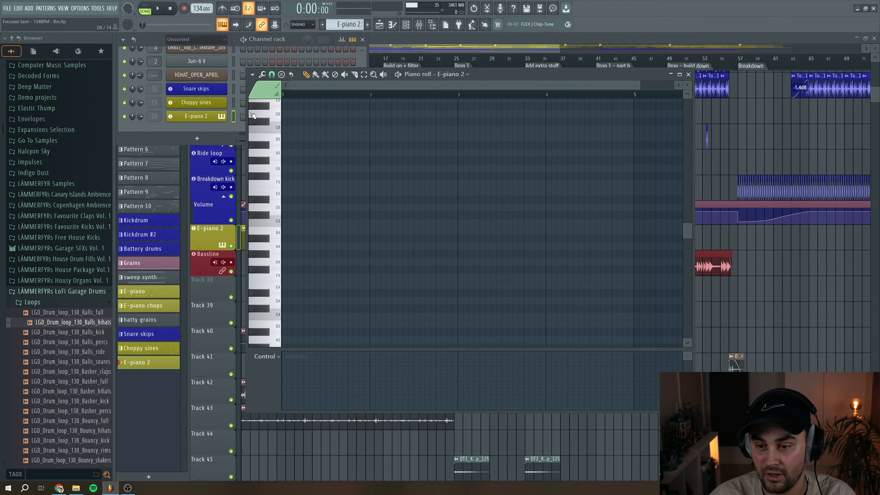
drag(279, 247, 278, 180)
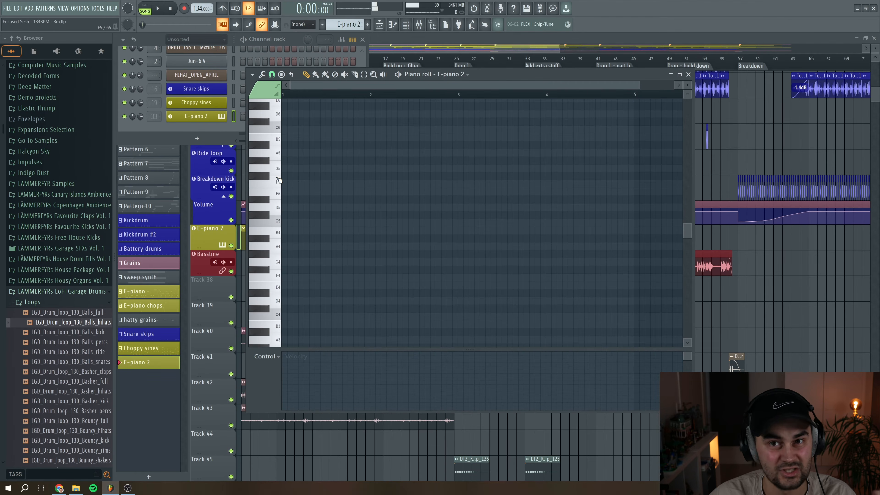
click(689, 75)
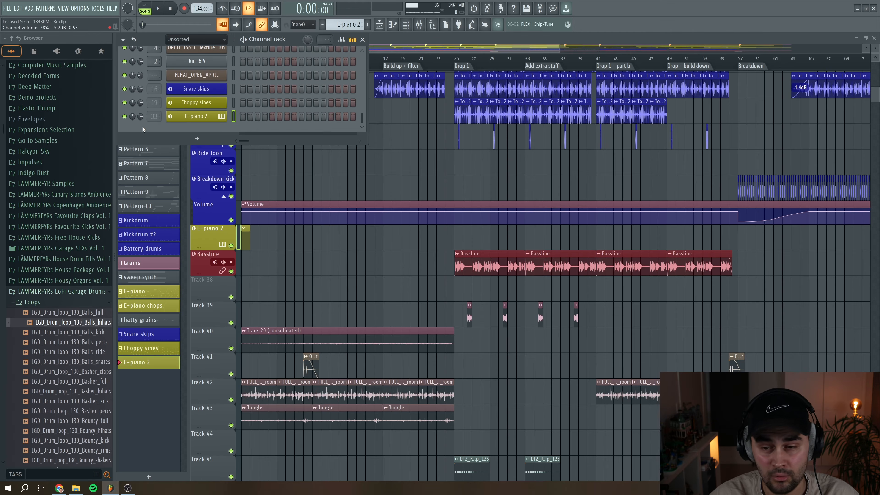
Step: Insert an empty track above the Bassline track and create an automation clip for the E-piano 2 channel volume
right_click(203, 258)
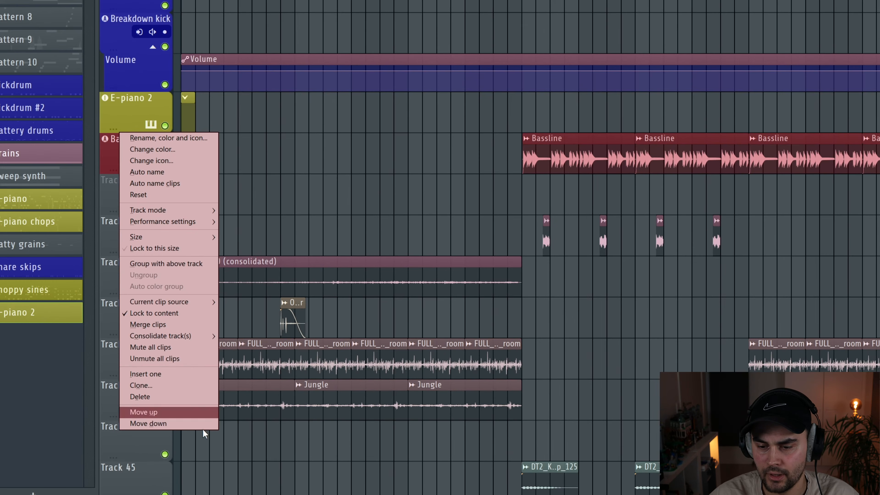
click(200, 395)
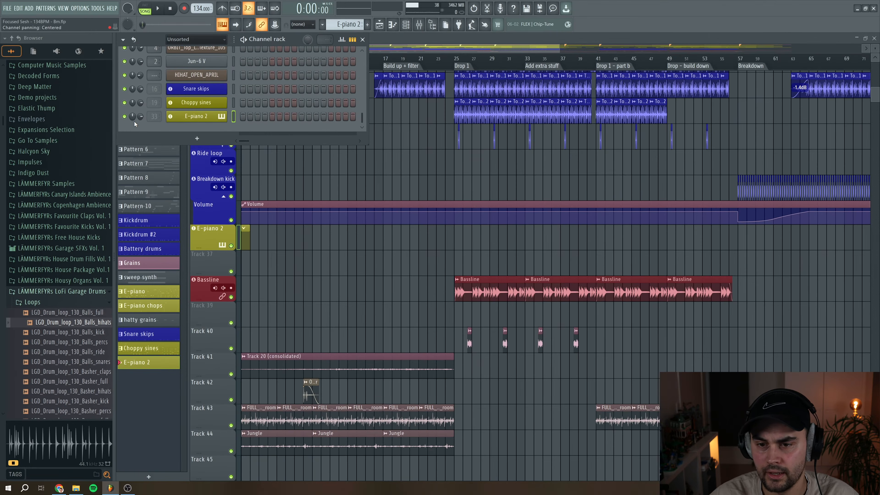
right_click(142, 117)
click(171, 172)
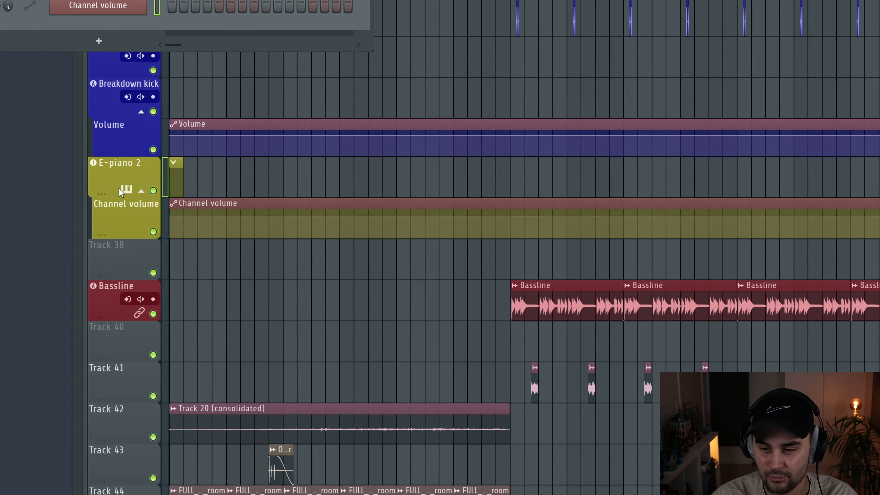
Step: Collapse and expand the automation tracks grouped under the E-piano 2 and Breakdown kick tracks
click(144, 192)
click(145, 192)
click(144, 193)
click(142, 192)
click(144, 192)
click(145, 192)
click(145, 192)
click(145, 192)
click(141, 112)
click(141, 112)
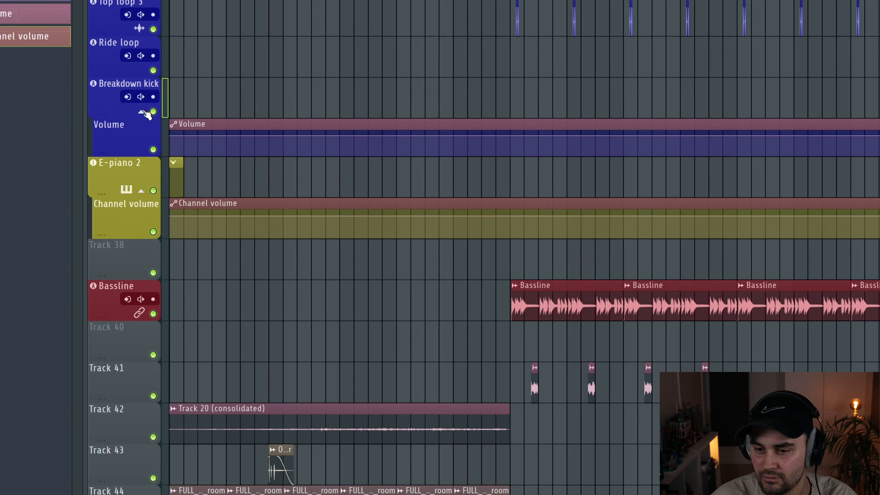
click(142, 112)
click(141, 113)
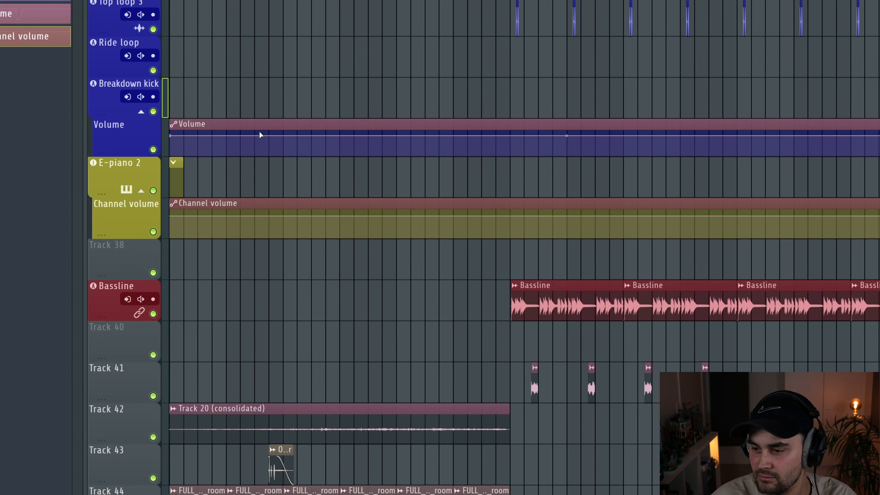
click(142, 112)
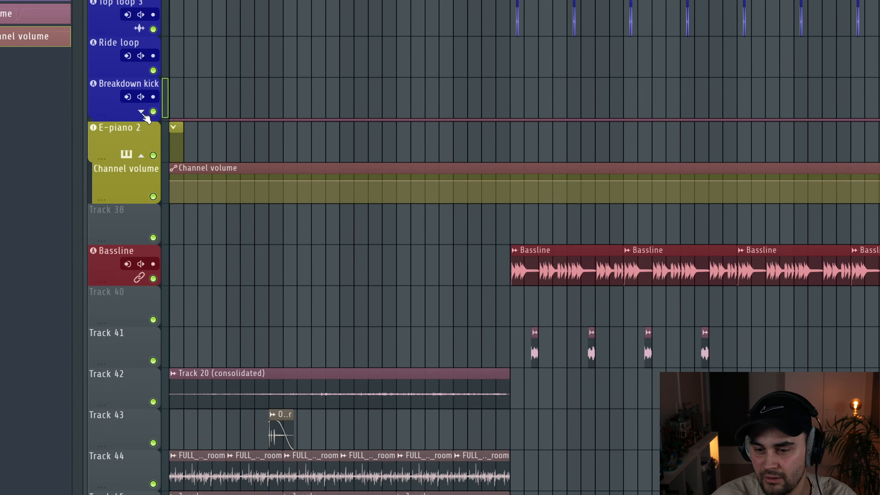
click(141, 156)
click(141, 156)
click(142, 112)
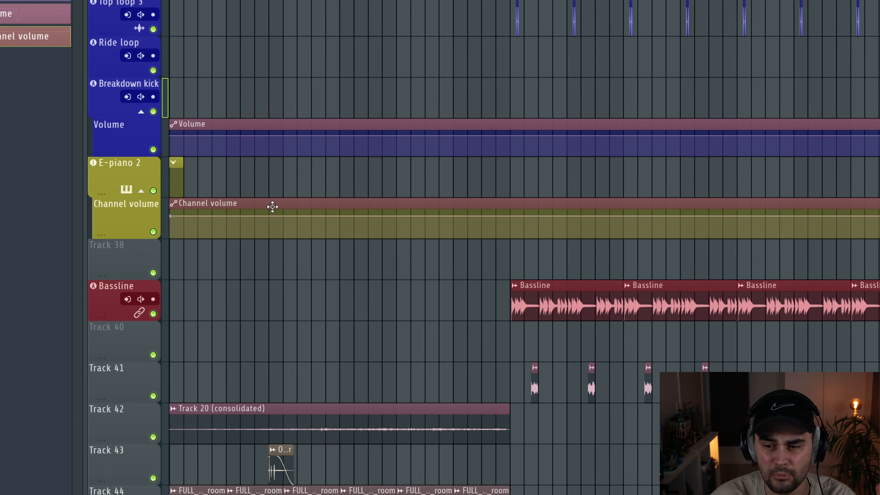
Step: Add the LGD_Drum_loop_130_Balls_hihats sample to empty Track 48 as an audio track
scroll(207, 226, down, 10)
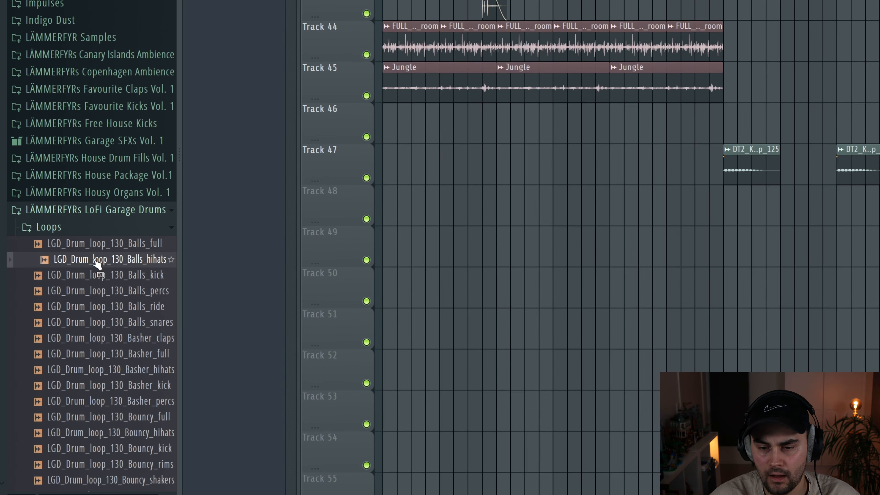
drag(76, 257, 80, 257)
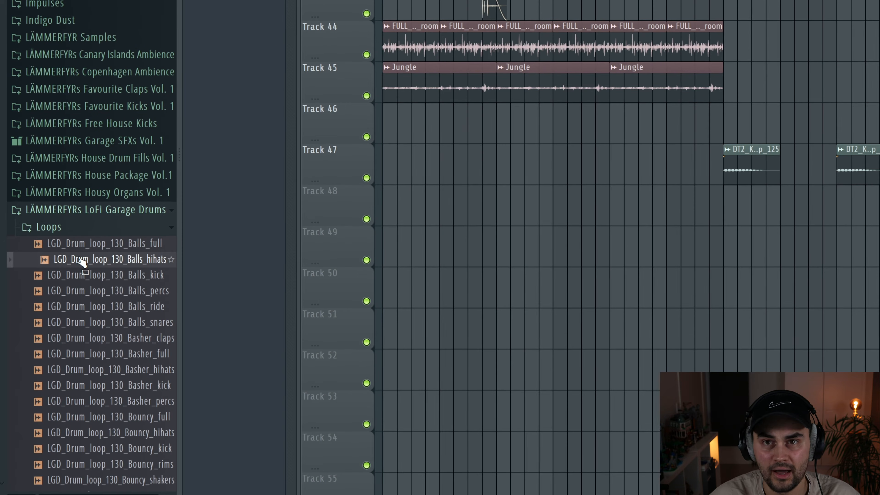
drag(175, 240, 304, 291)
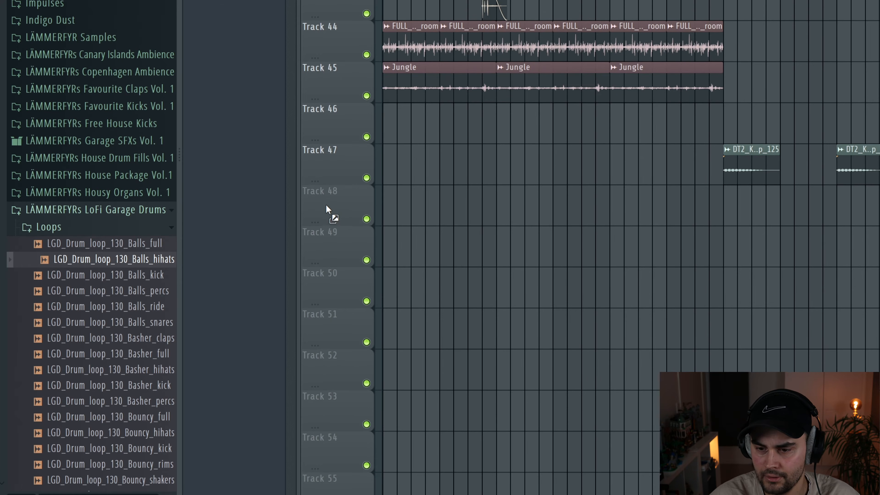
drag(329, 195, 328, 198)
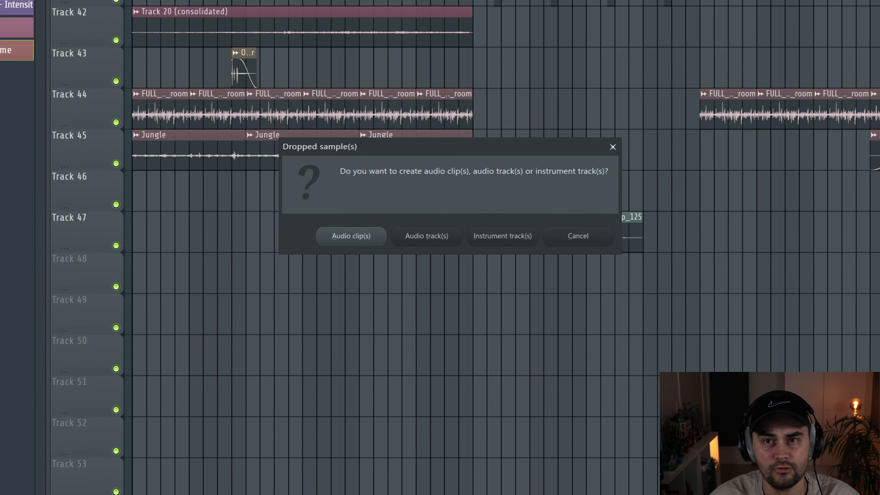
drag(442, 161, 293, 61)
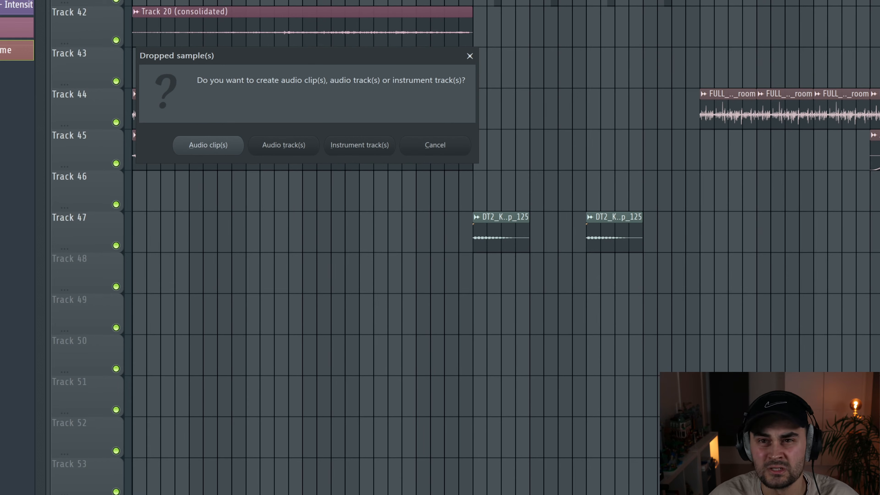
click(300, 144)
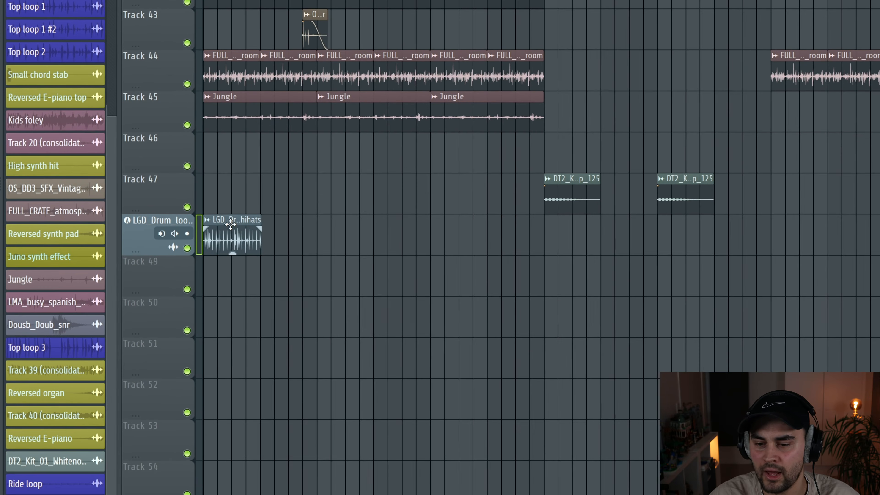
Step: Inspect the new hihat clip's channel settings and its linked mixer track, and close both windows
double_click(243, 238)
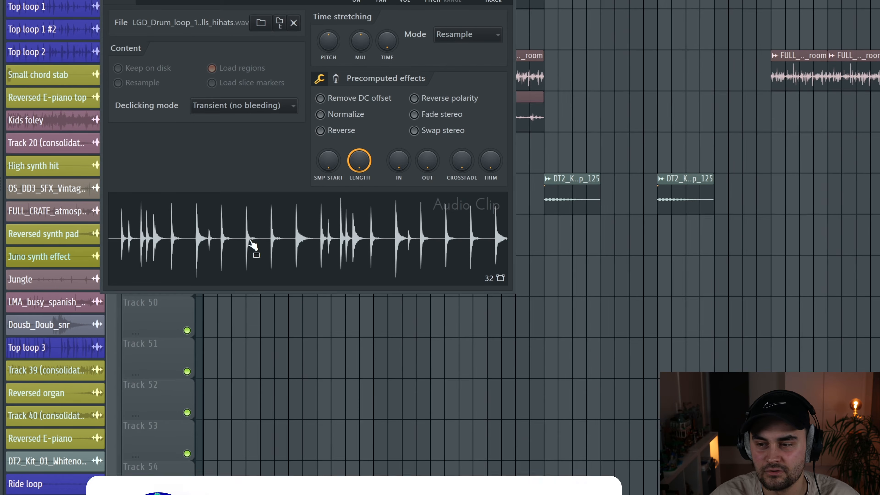
drag(416, 1, 772, 0)
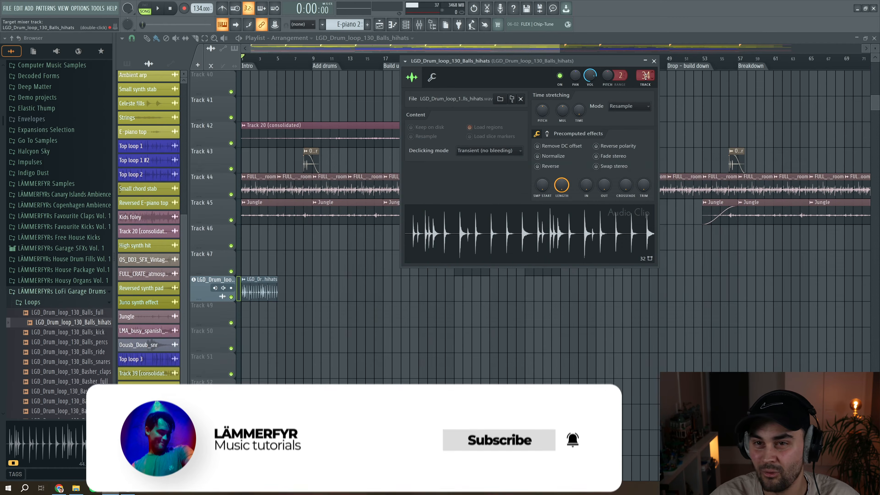
key(F9)
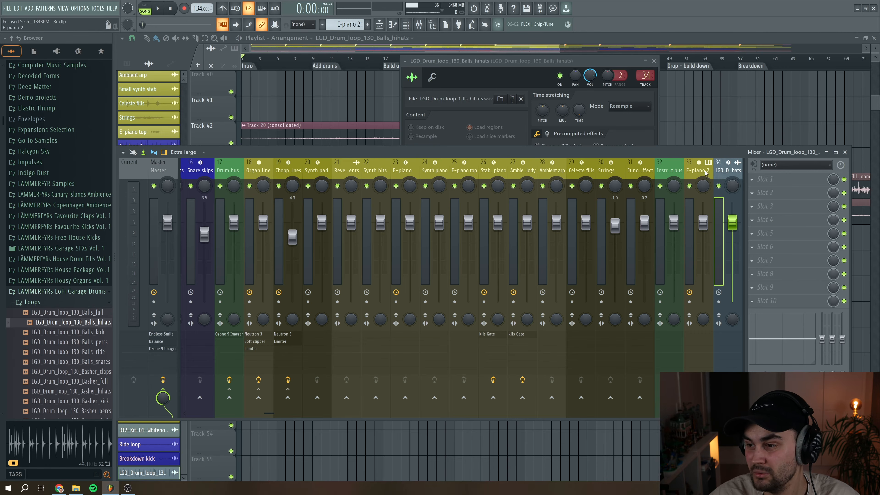
click(654, 61)
click(845, 153)
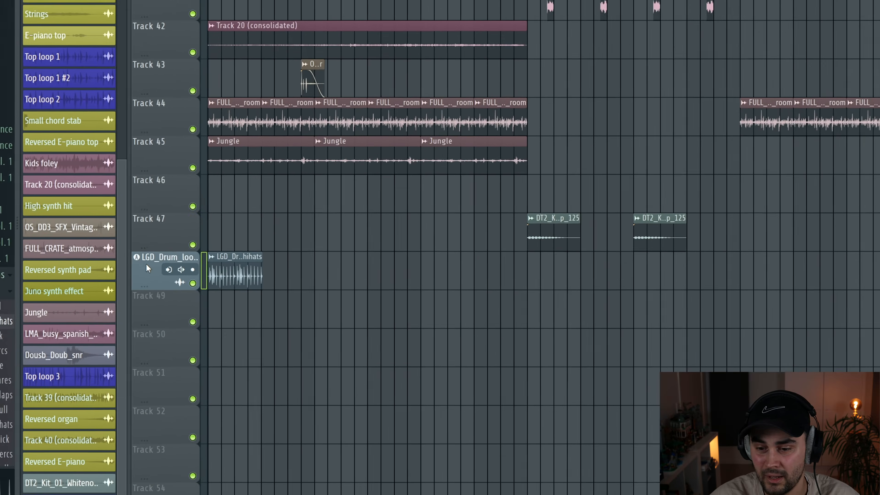
Step: Rename the new hihat audio track as "Hihat loop sample" and colour it Forest Green
right_click(187, 284)
click(217, 278)
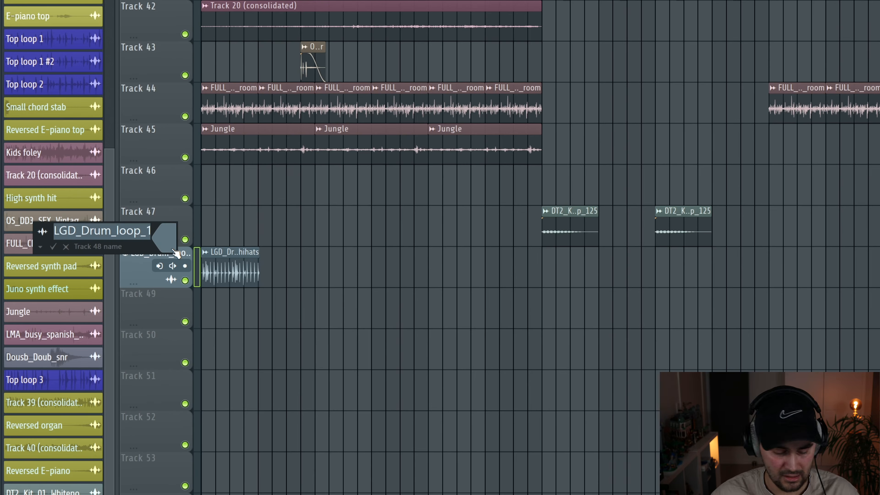
text(Hih)
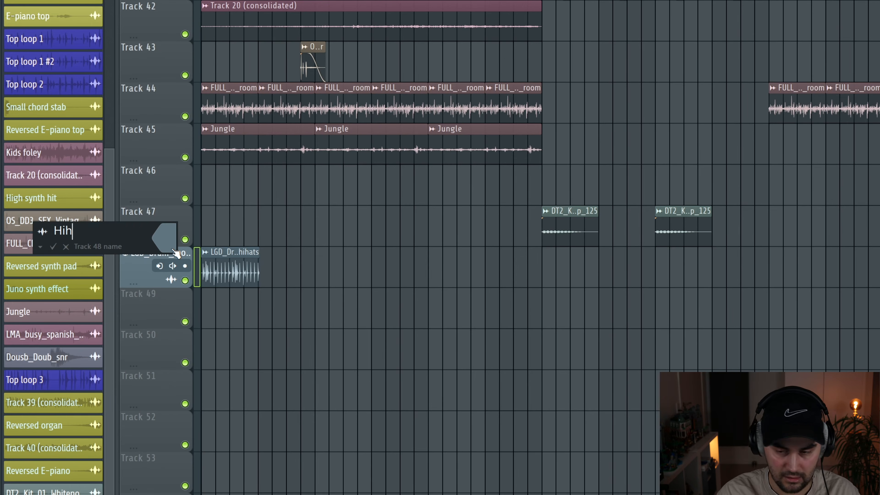
text(at loop sample)
click(165, 239)
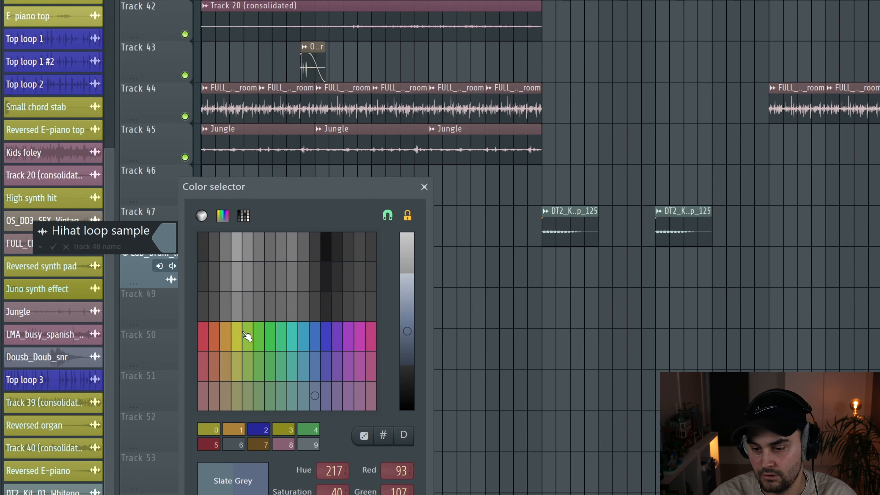
click(271, 336)
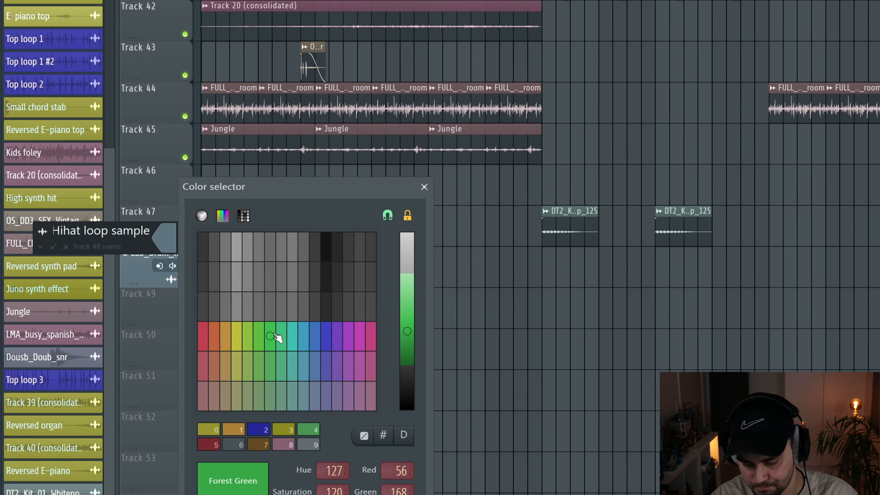
key(Return)
key(Return)
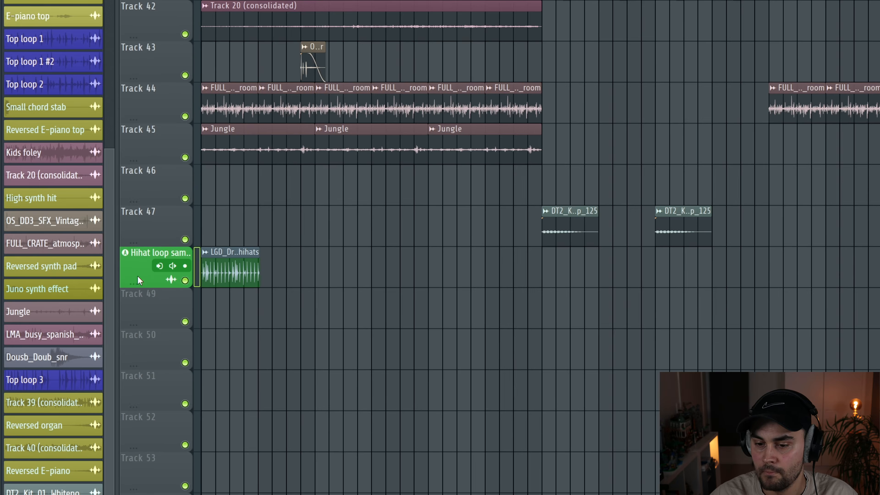
Step: Auto name the clips on the Hihat loop sample track and check its linked track in the mixer
right_click(127, 272)
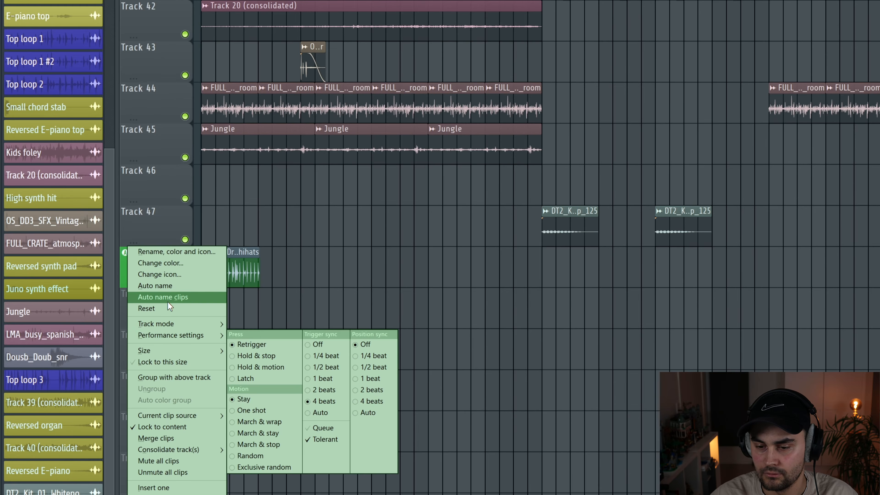
click(173, 298)
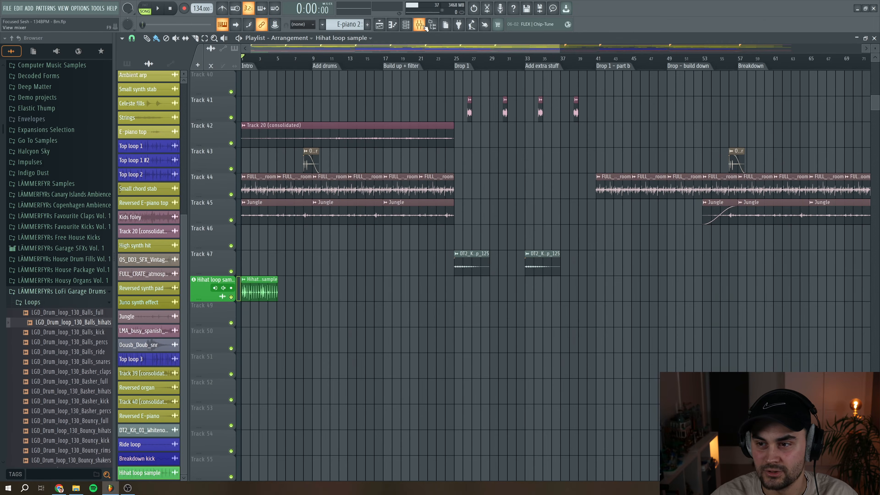
click(422, 28)
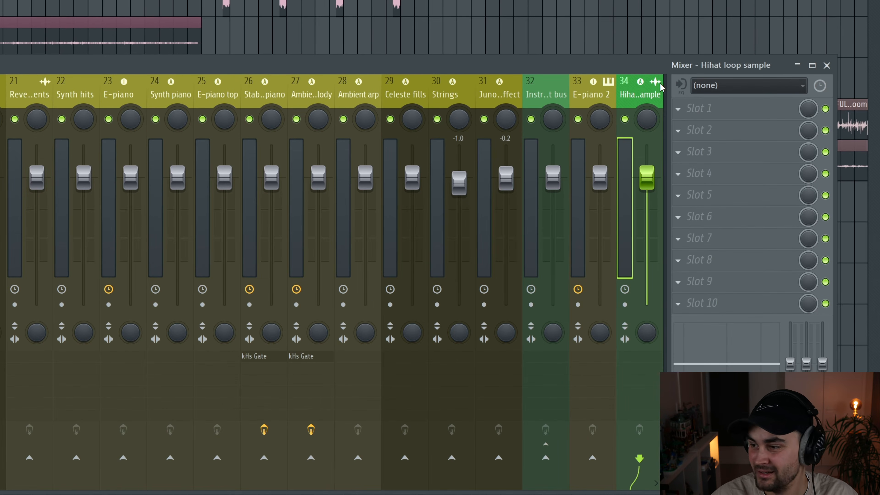
click(827, 65)
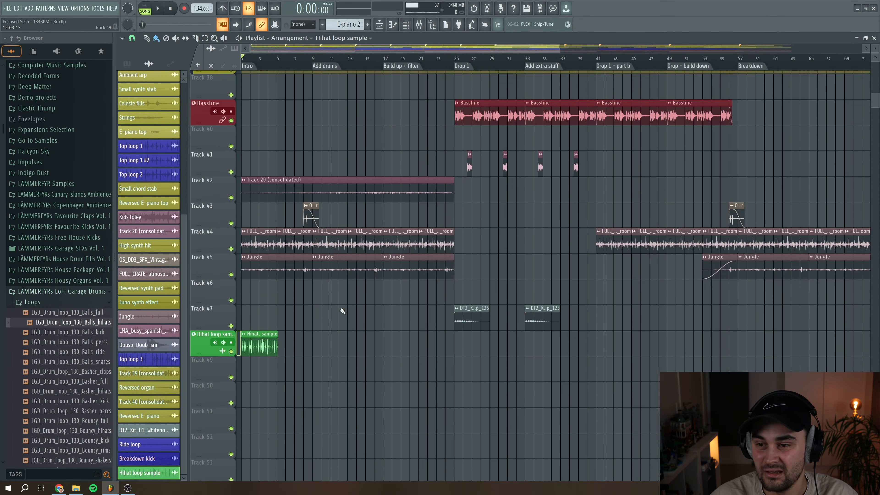
Step: Look over the named and coloured linked tracks throughout the whole playlist arrangement
scroll(343, 311, up, 12)
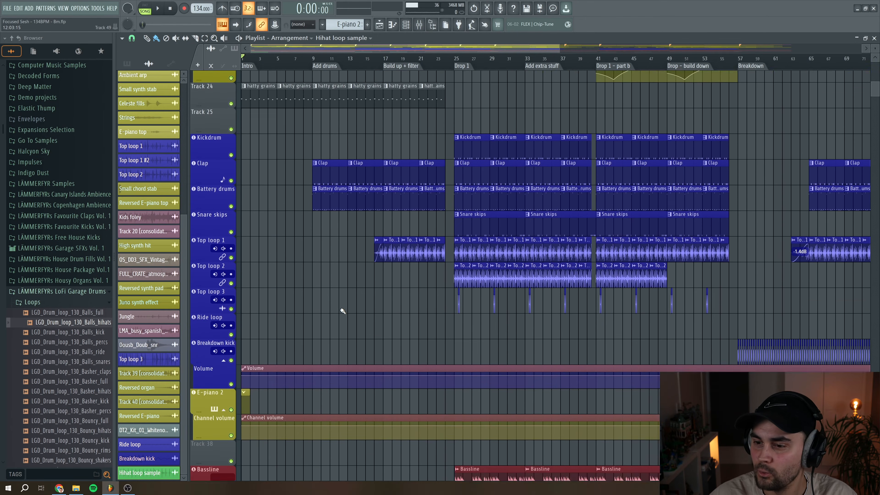
scroll(342, 311, up, 10)
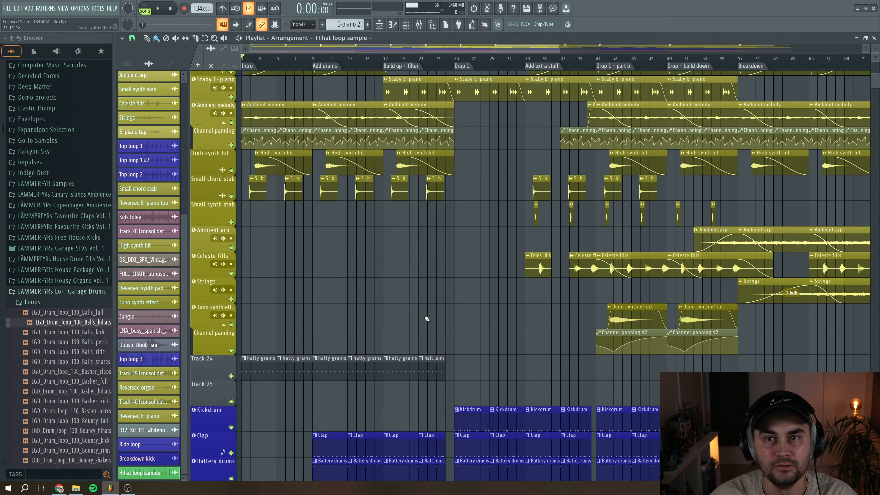
scroll(379, 299, up, 12)
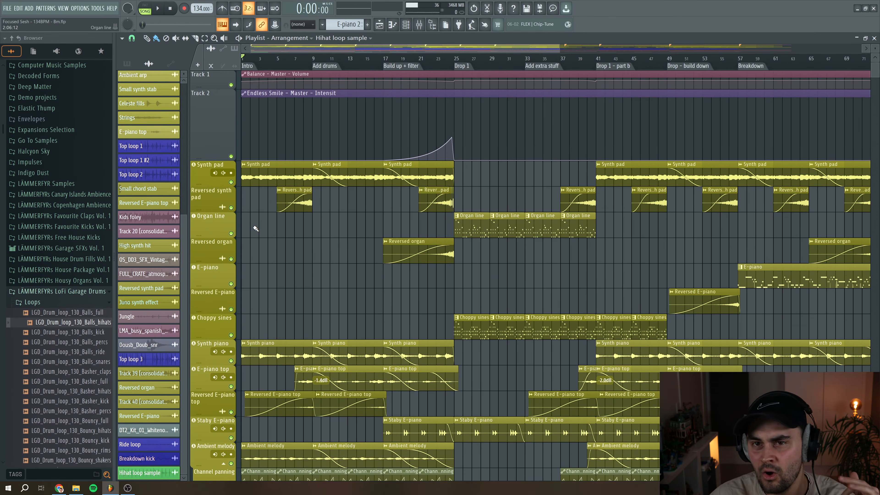
scroll(334, 232, down, 2)
scroll(334, 232, up, 2)
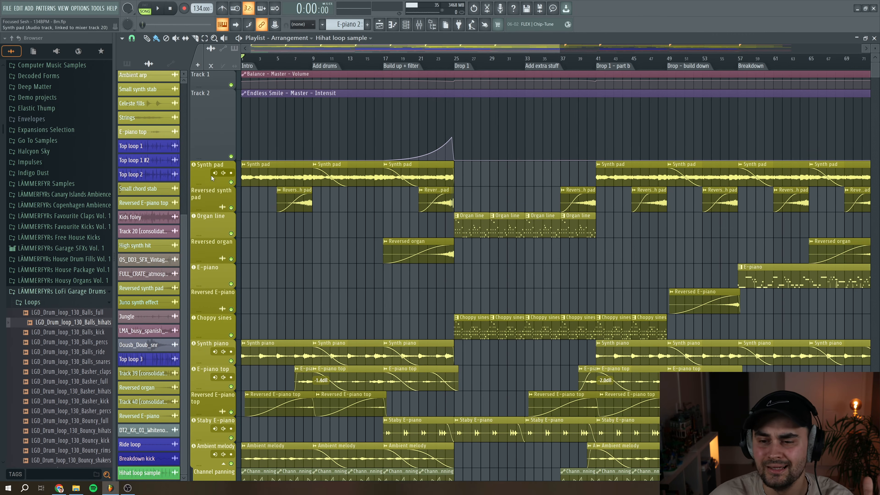
scroll(293, 267, down, 10)
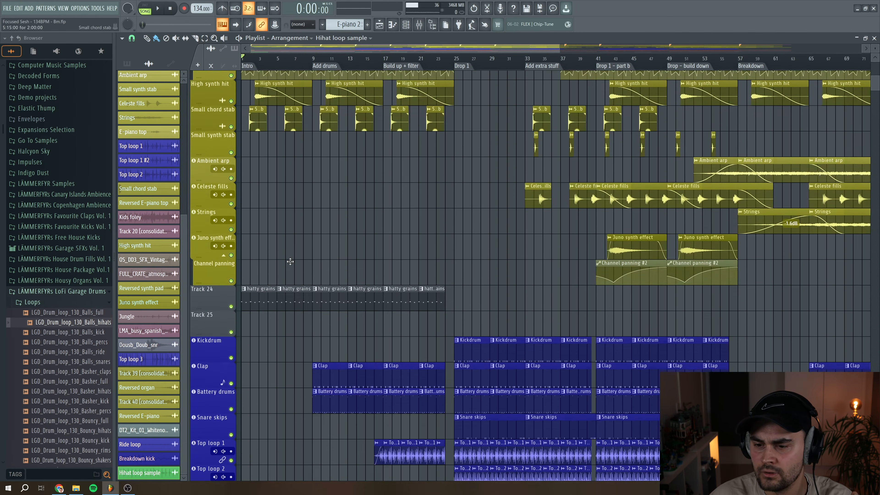
scroll(291, 262, down, 13)
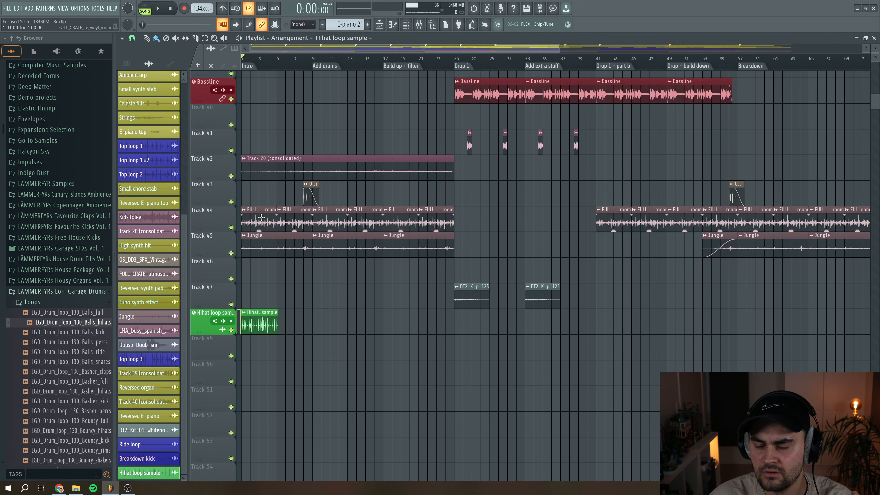
Step: Check the mixer routing in the Track 44 vinyl room clip's channel settings and close them
double_click(258, 220)
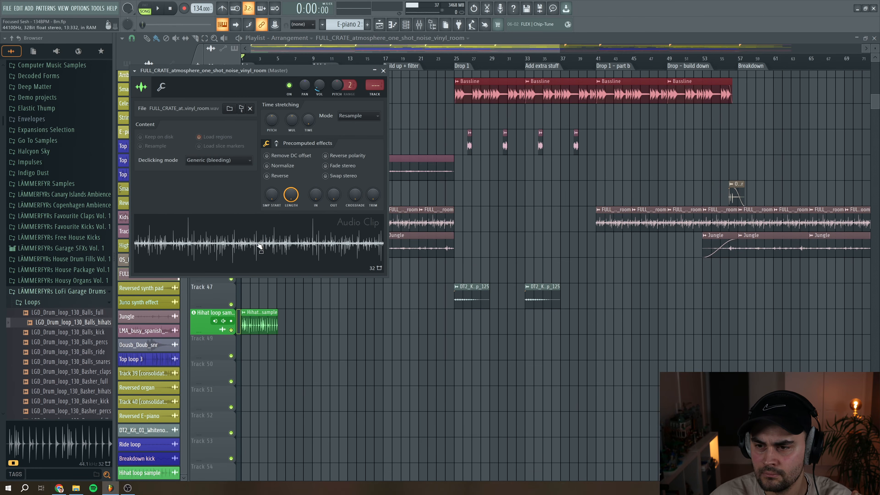
drag(321, 91, 319, 111)
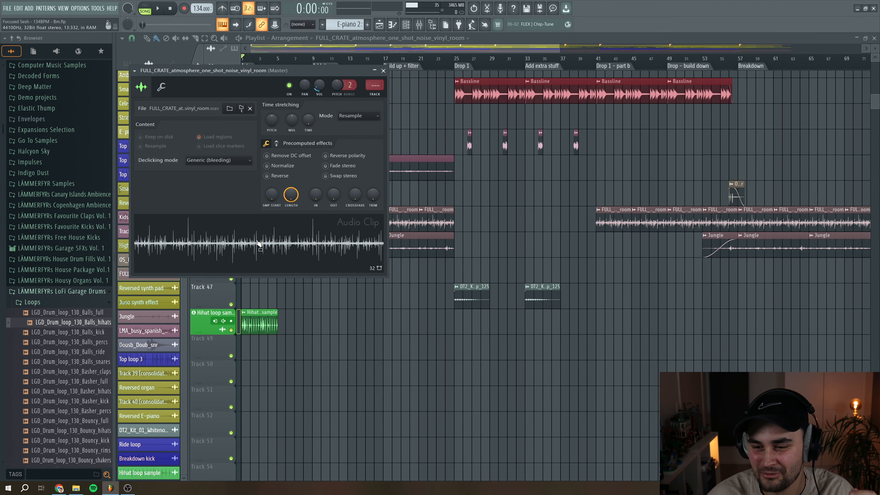
click(384, 71)
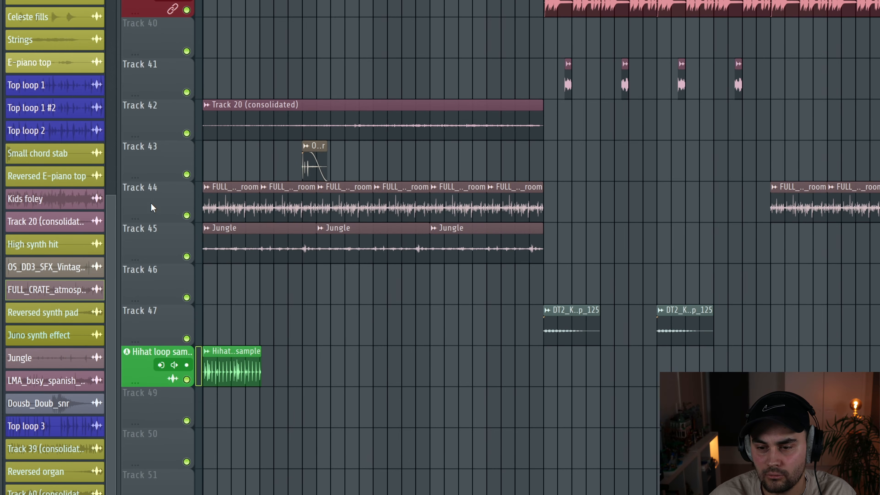
Step: Turn Track 44 into an audio track linked to mixer Insert 35 and check that insert in the mixer
right_click(142, 182)
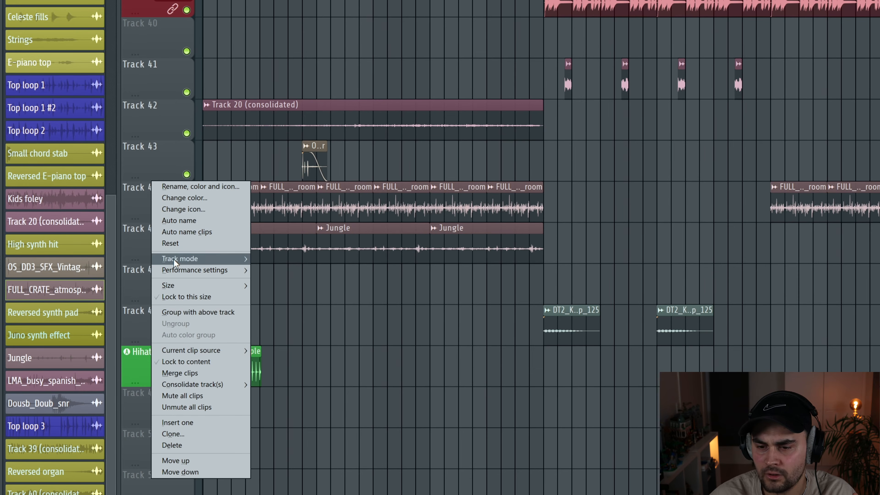
mouse_move(174, 259)
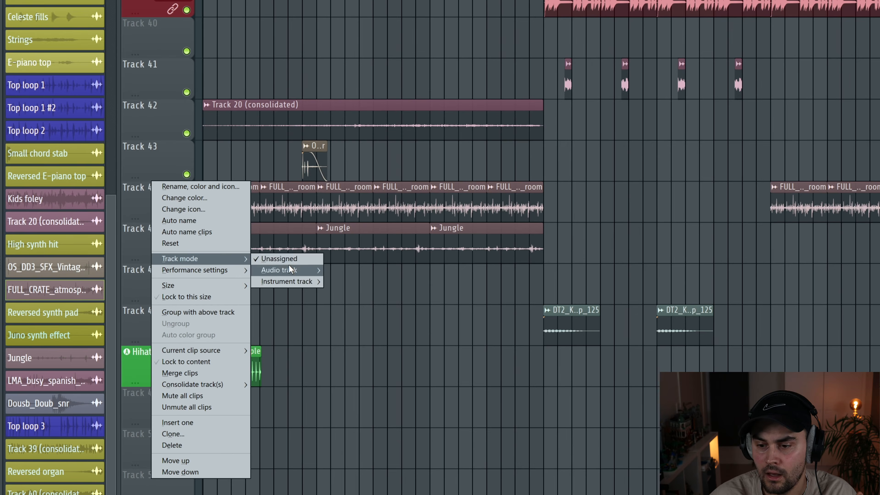
mouse_move(293, 271)
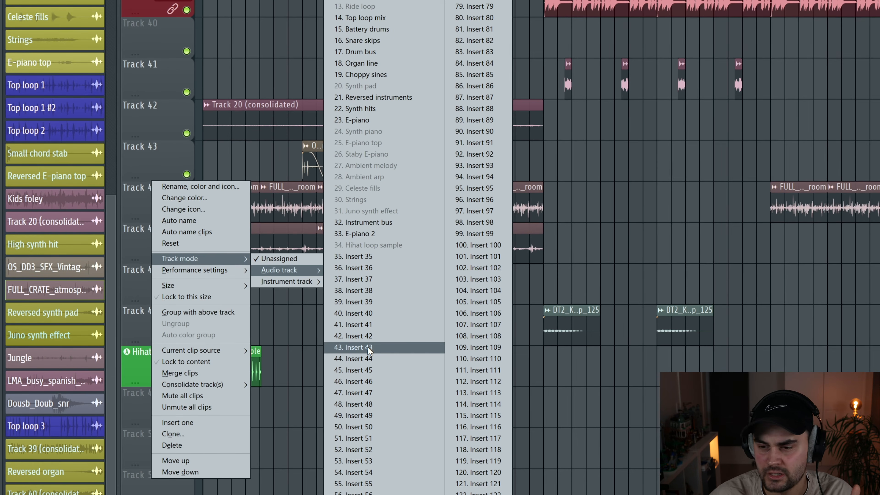
click(375, 256)
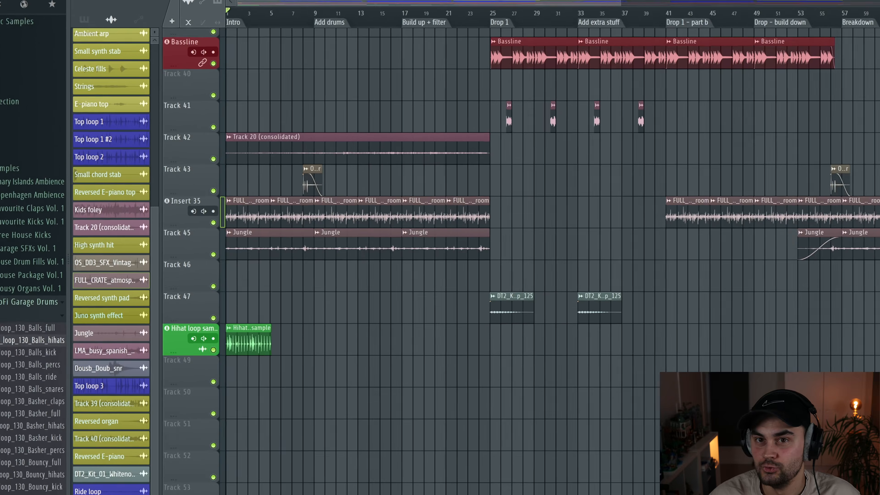
click(419, 24)
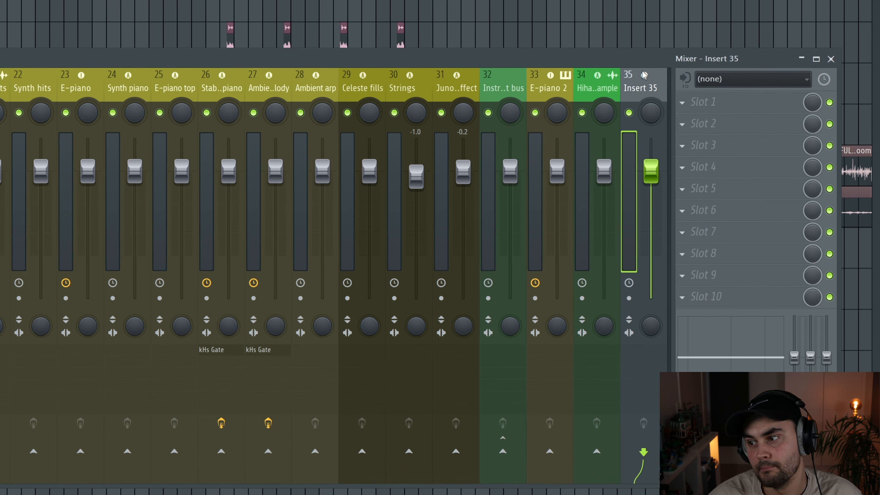
key(F9)
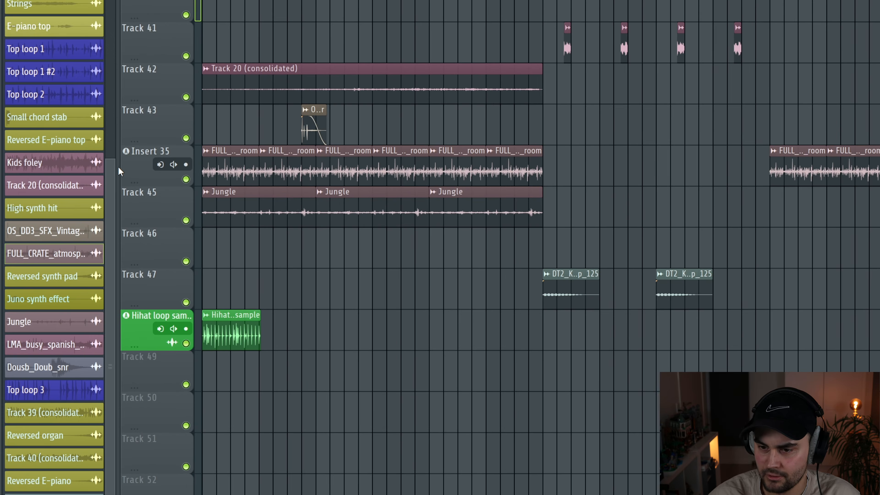
Step: Rename the Insert 35 audio track as Crackle noise and give it the mauve preset colour #866073
right_click(127, 162)
click(144, 153)
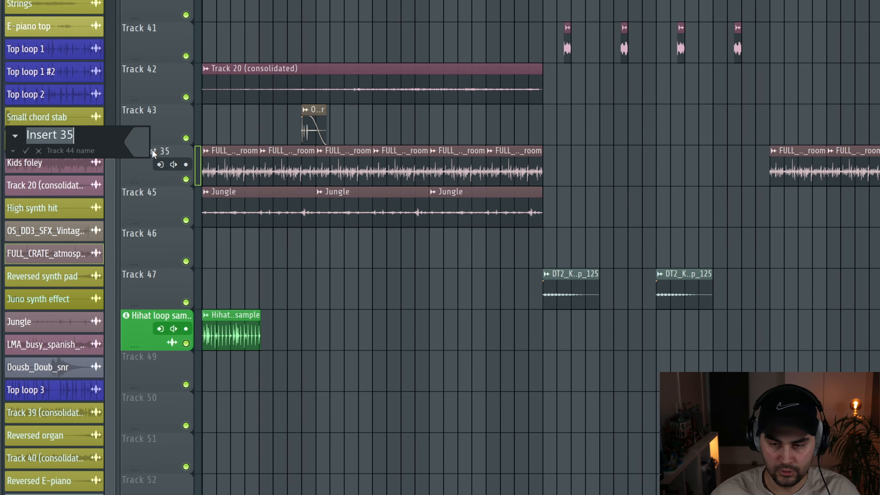
text(Crackle no)
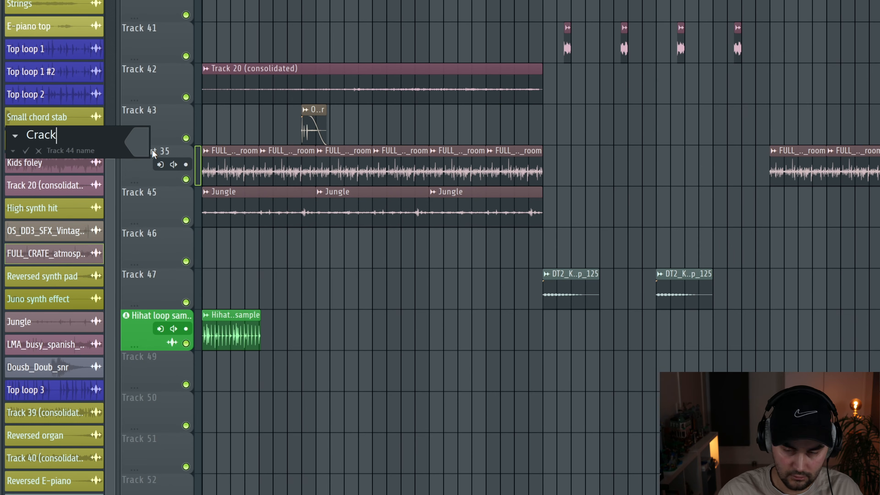
text(ise)
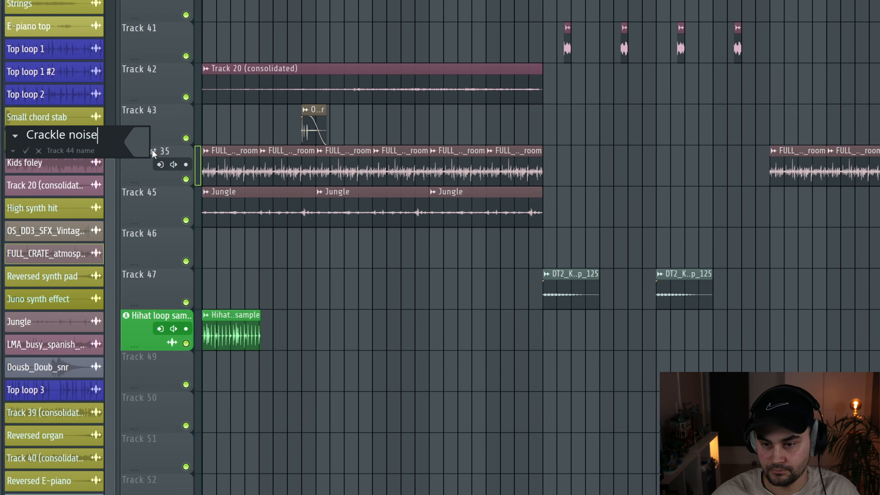
click(137, 142)
click(276, 395)
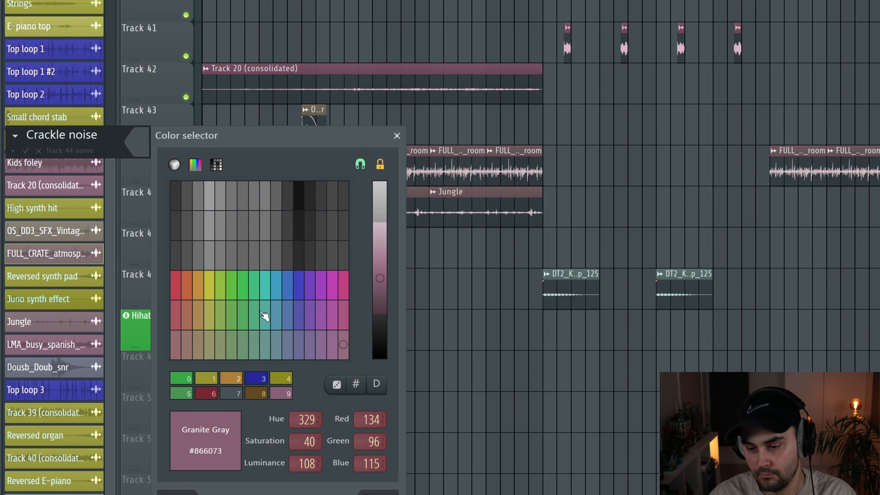
key(Return)
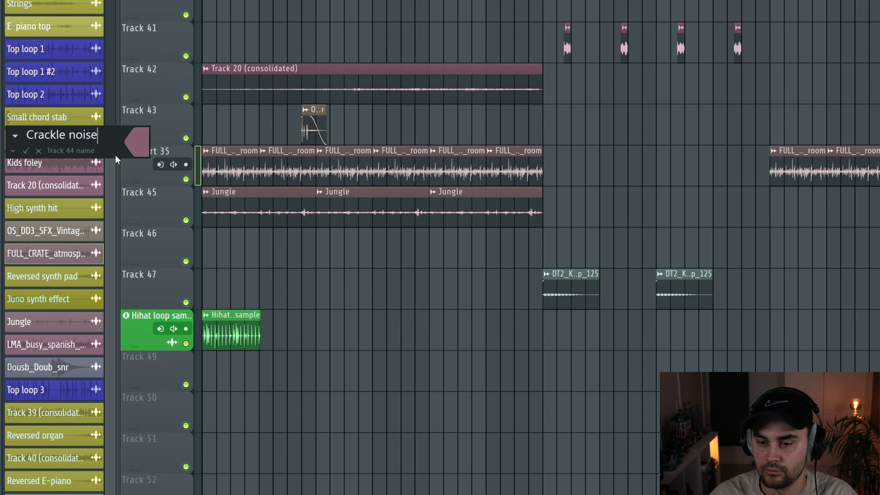
Step: Give the Crackle noise track a smiley face icon and apply its new name, colour and icon
click(14, 138)
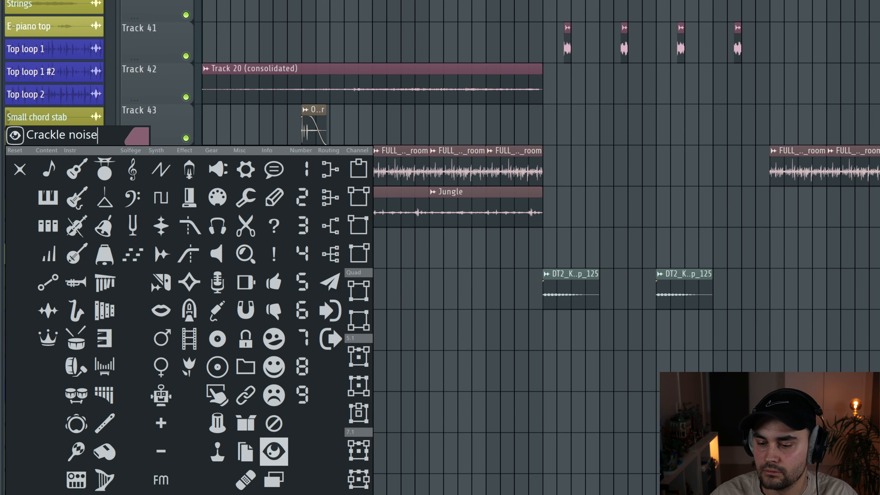
click(274, 367)
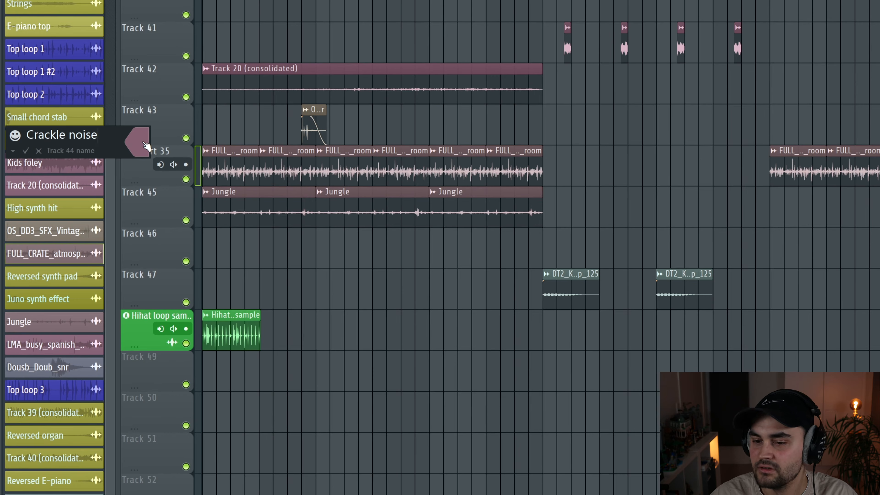
key(Return)
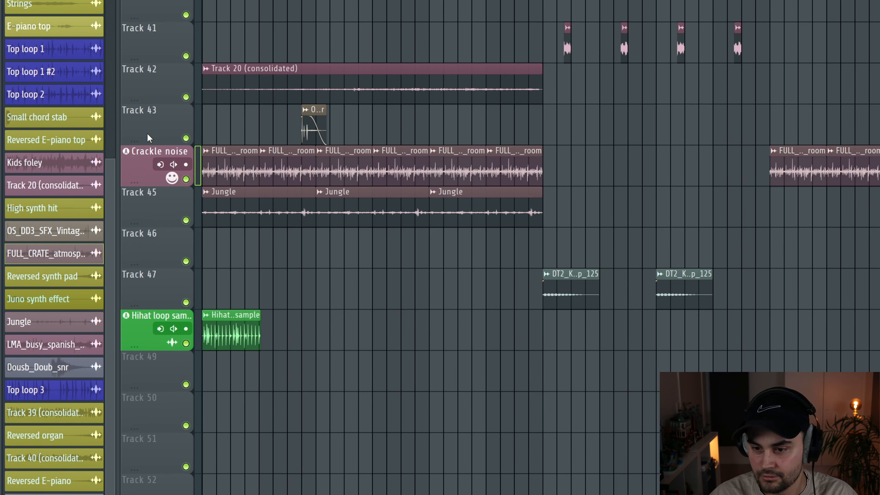
Step: Auto name the clips on the Crackle noise track and check its linked insert in the mixer
right_click(141, 158)
click(178, 195)
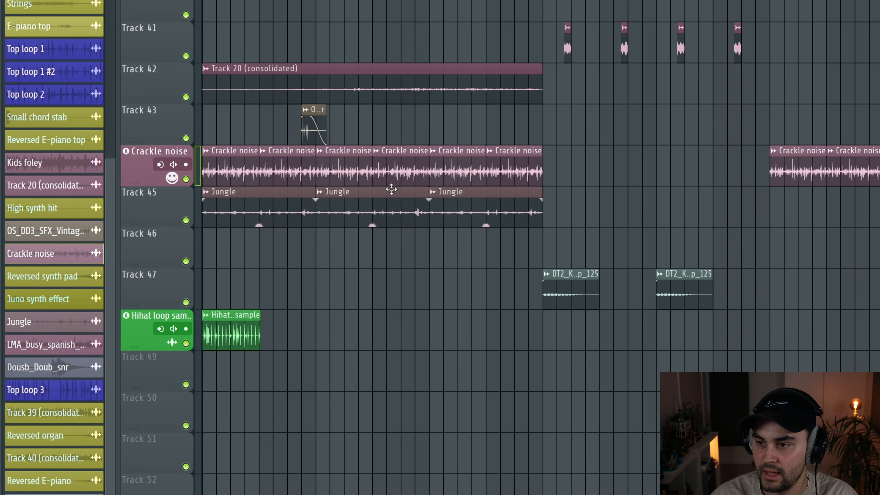
key(F9)
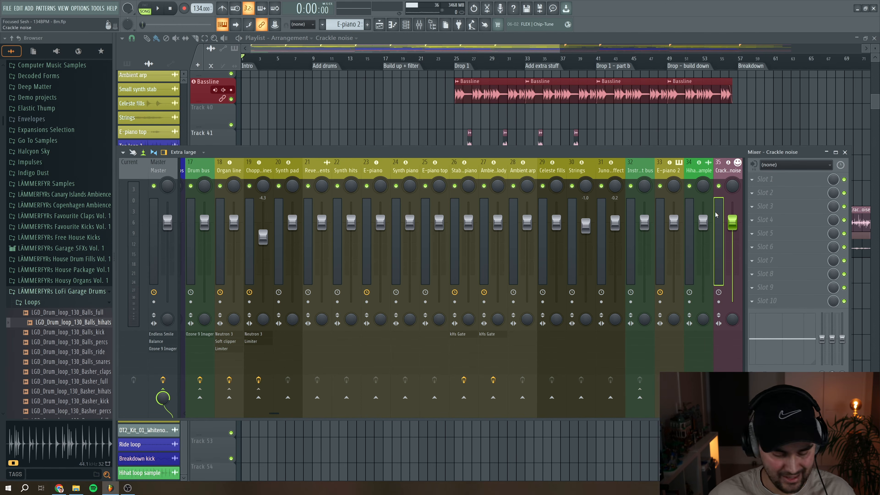
drag(274, 414, 328, 410)
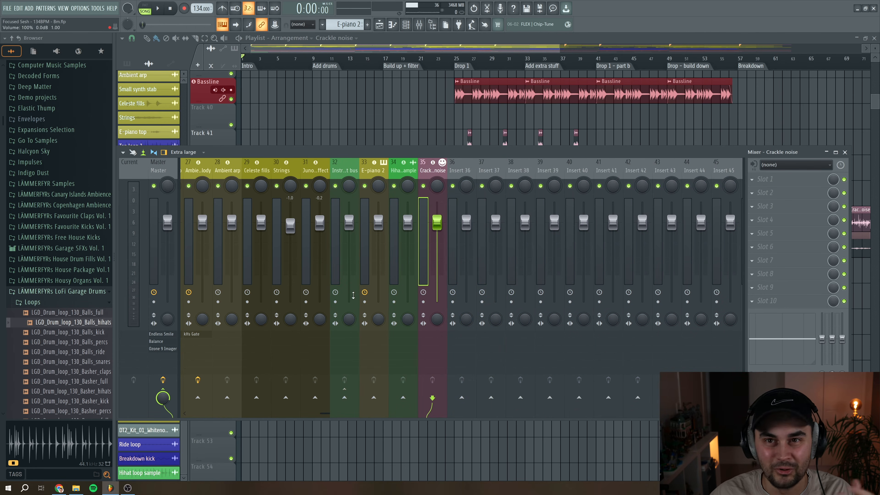